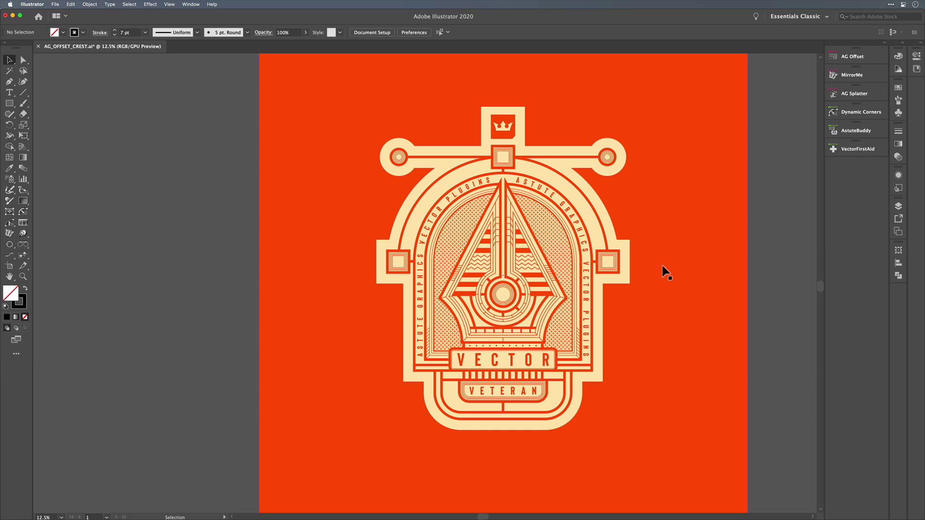
{"action": "scroll", "coordinate": [664, 274], "scroll_direction": "up", "scroll_amount": 1}
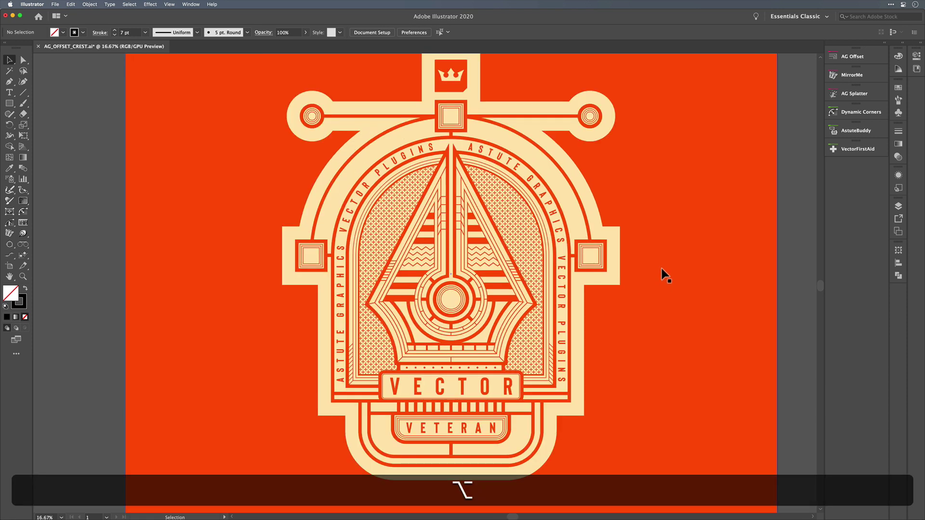
{"action": "scroll", "coordinate": [663, 274], "scroll_direction": "up", "scroll_amount": 2}
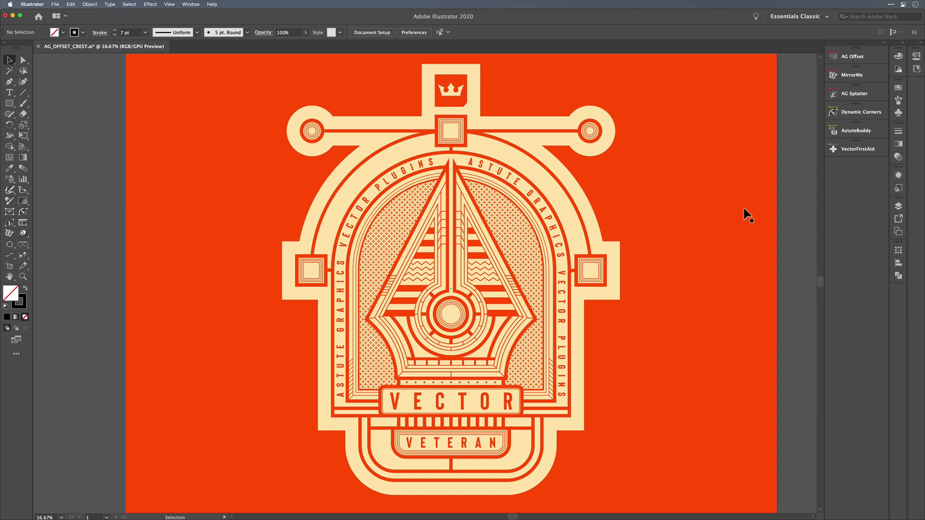
- Hide FINAL ARTWORK and show only the STEP 1 pen-nib layer in full preview
{"action": "left_click", "coordinate": [897, 206]}
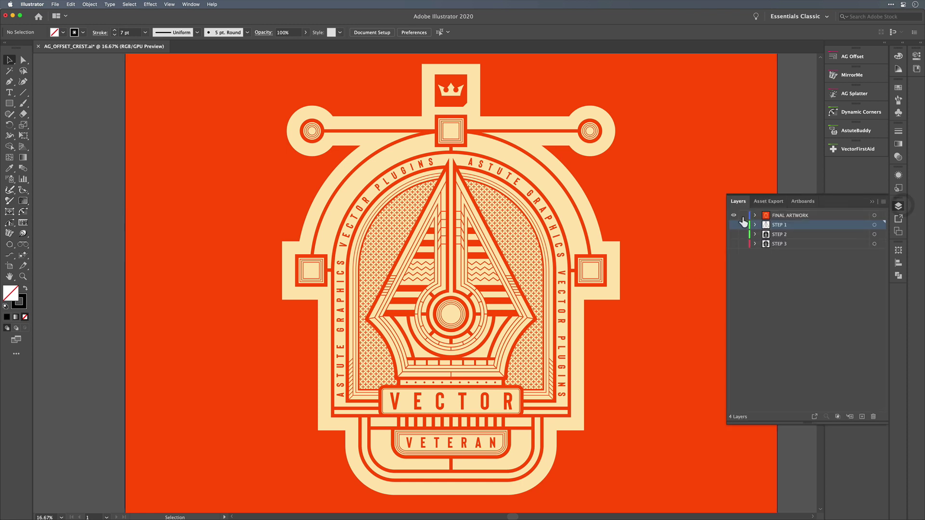
{"action": "left_click", "coordinate": [734, 225], "text": "alt"}
{"action": "key", "text": "ctrl+y"}
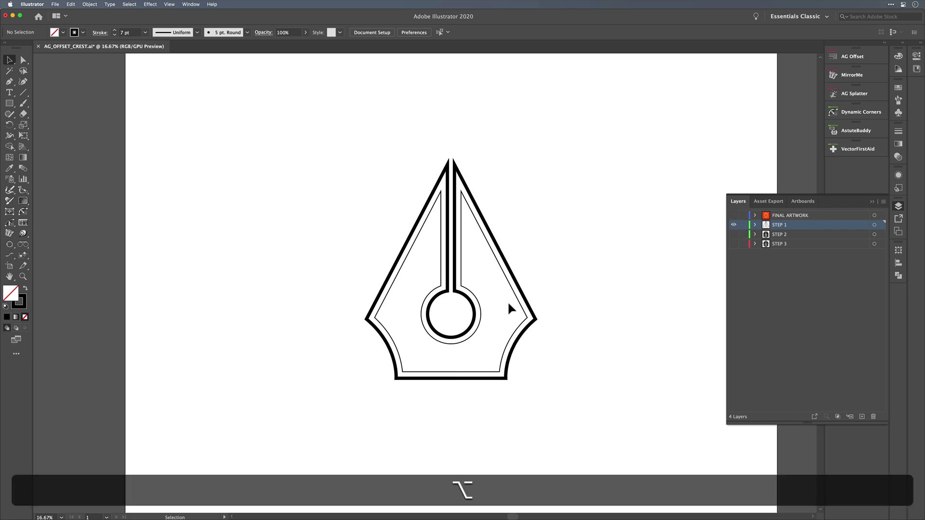
{"action": "scroll", "coordinate": [508, 301], "scroll_direction": "up", "scroll_amount": 2, "text": "alt"}
{"action": "scroll", "coordinate": [513, 298], "scroll_direction": "down", "scroll_amount": 1, "text": "alt"}
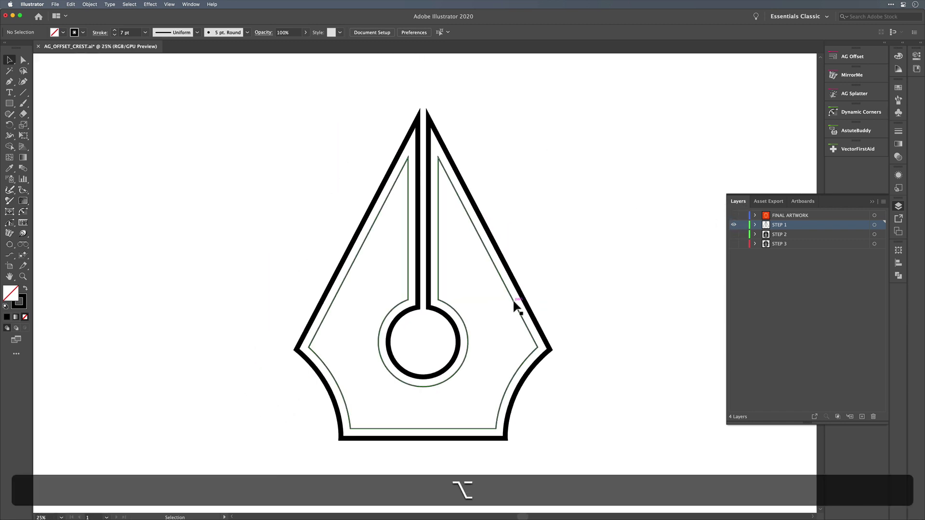
- Offset the nib's thin inner outline inward by -0.5 in
{"action": "left_click", "coordinate": [504, 285]}
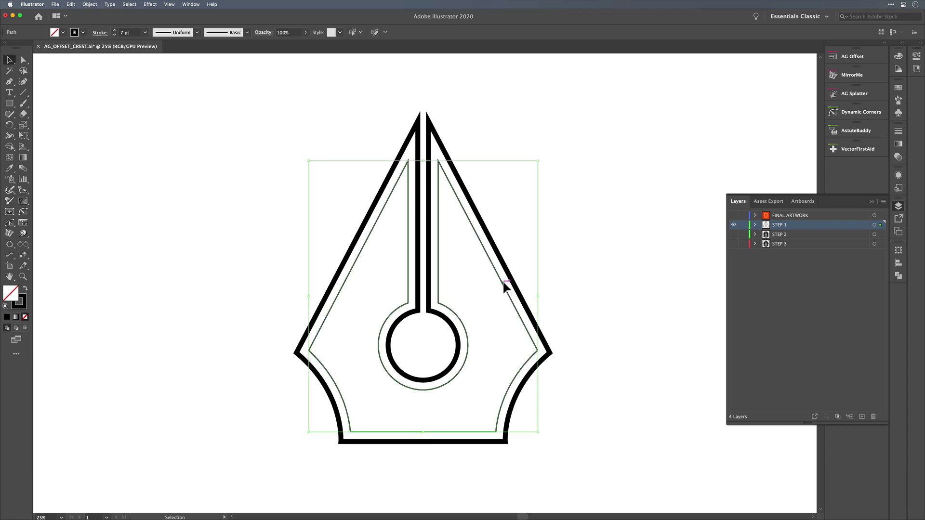
{"action": "left_click", "coordinate": [87, 5]}
{"action": "mouse_move", "coordinate": [88, 206]}
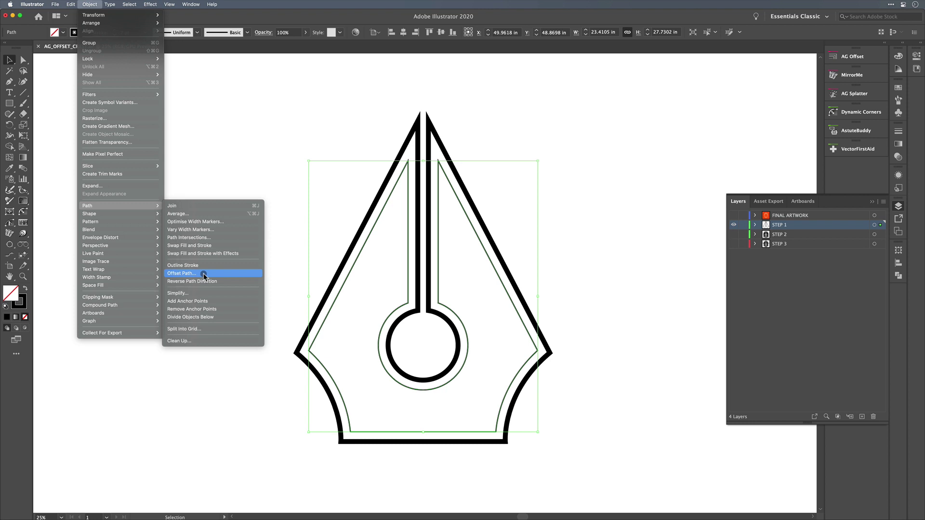
{"action": "left_click", "coordinate": [203, 273]}
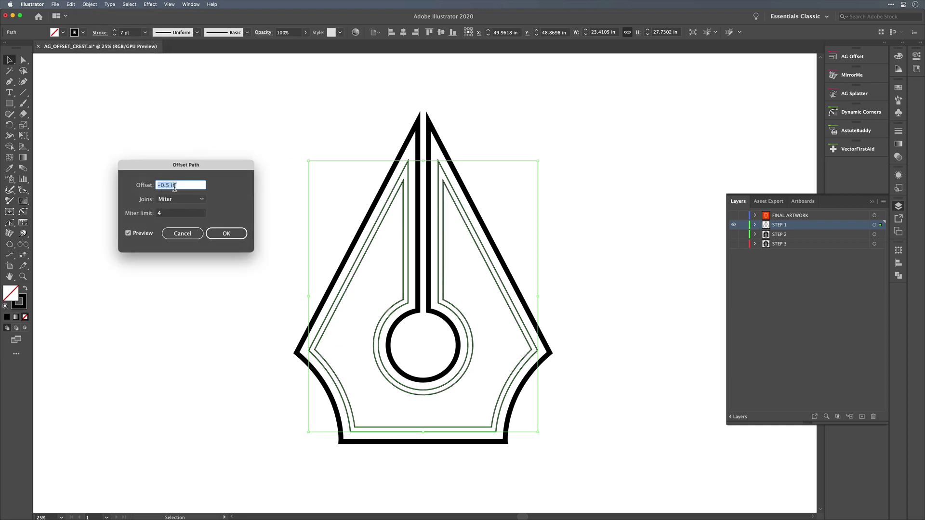
{"action": "left_click", "coordinate": [220, 234]}
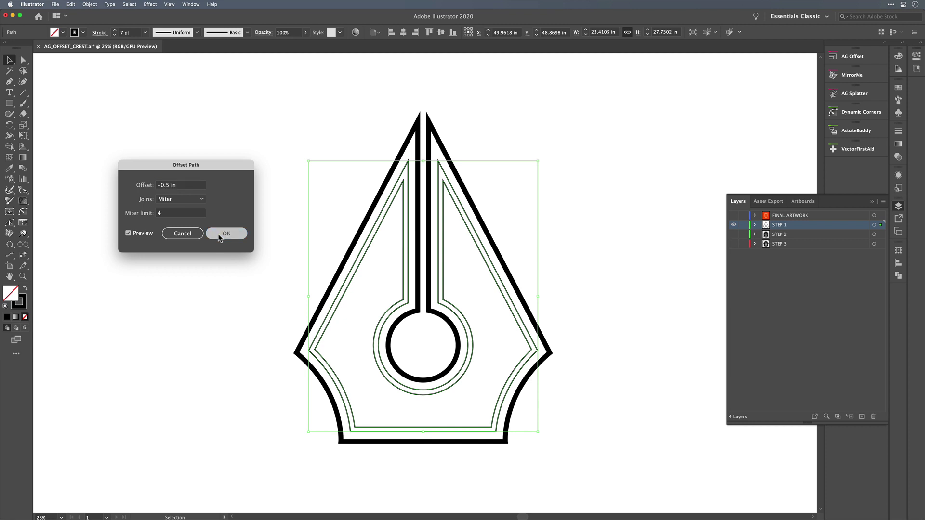
{"action": "left_click", "coordinate": [604, 124]}
- Add two more -0.5 in inward offsets, each from the newest copy
{"action": "left_click", "coordinate": [441, 182]}
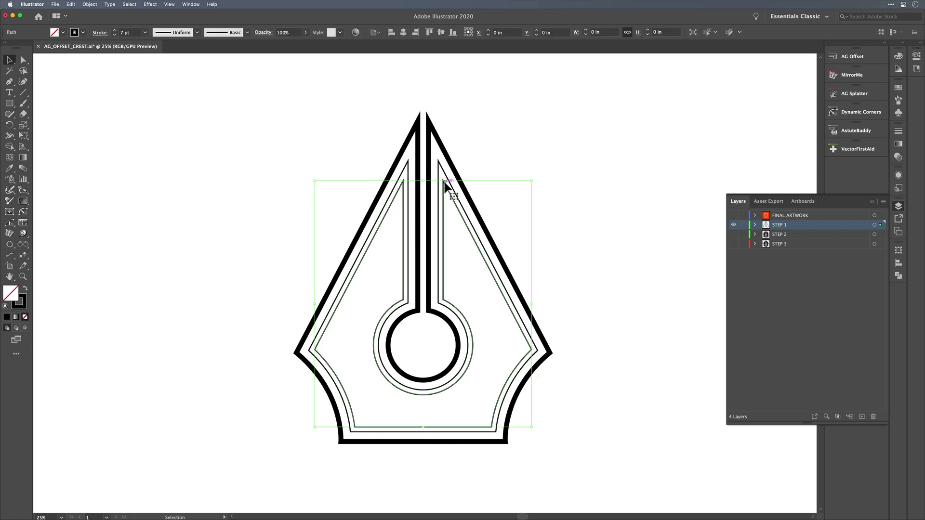
{"action": "left_click", "coordinate": [90, 4]}
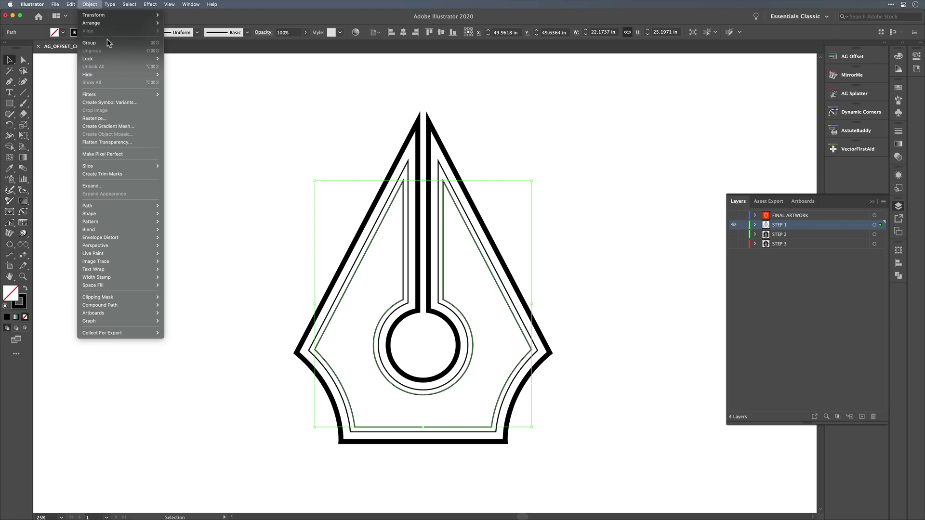
{"action": "left_click", "coordinate": [190, 273]}
{"action": "mouse_move", "coordinate": [88, 206]}
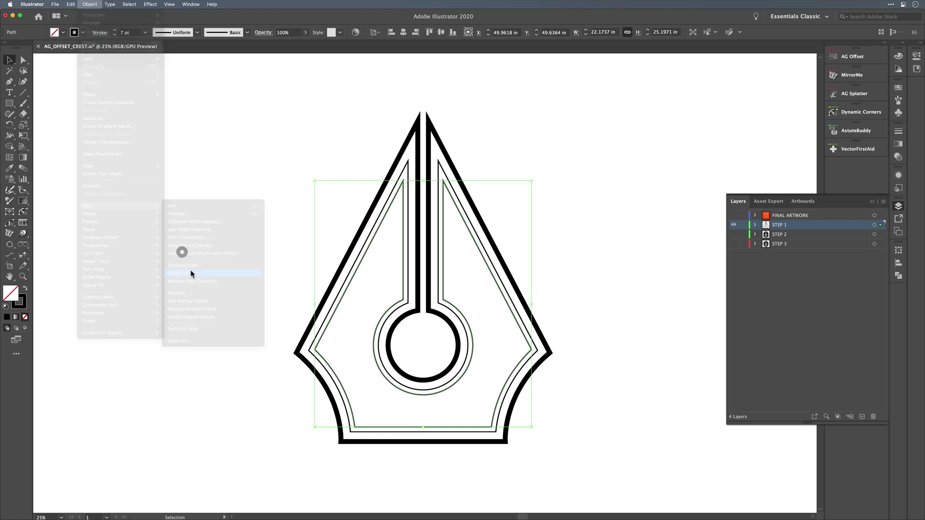
{"action": "left_click", "coordinate": [221, 234]}
{"action": "left_click", "coordinate": [89, 5]}
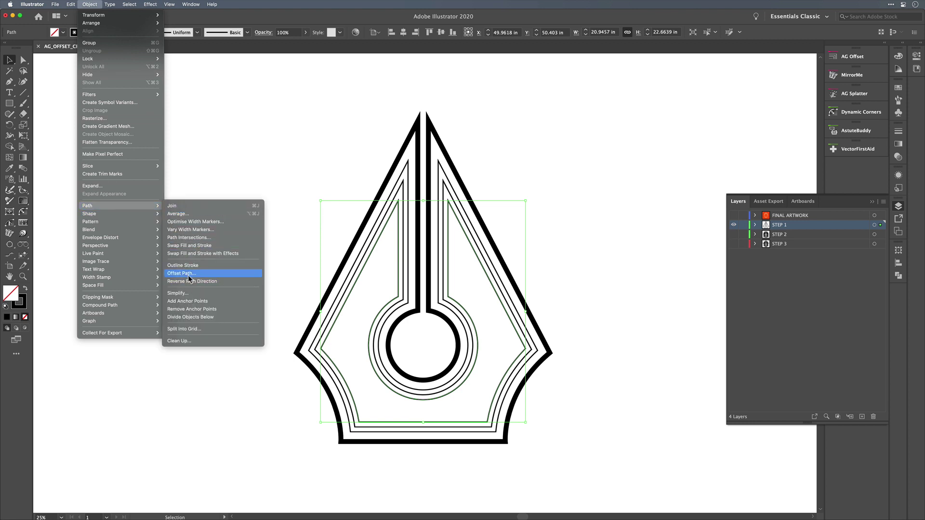
{"action": "left_click", "coordinate": [190, 274]}
{"action": "left_click", "coordinate": [226, 232]}
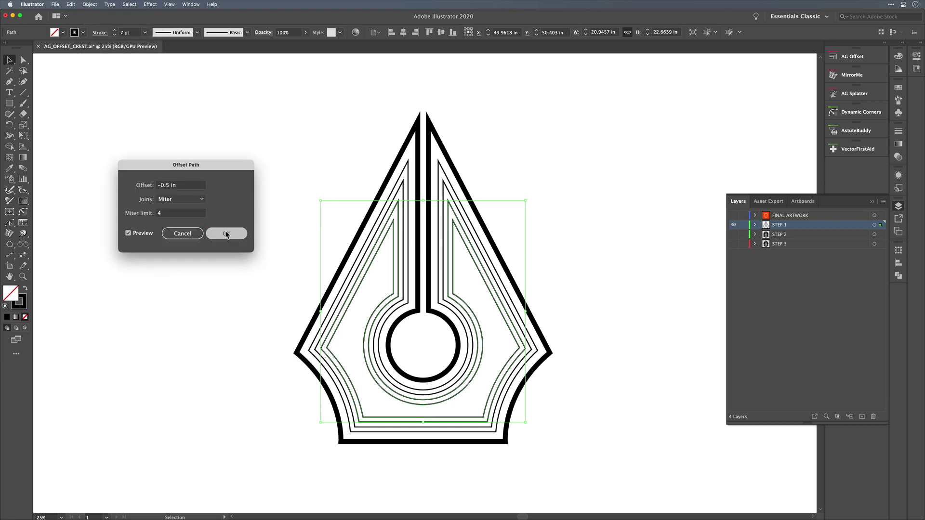
{"action": "left_click", "coordinate": [588, 165]}
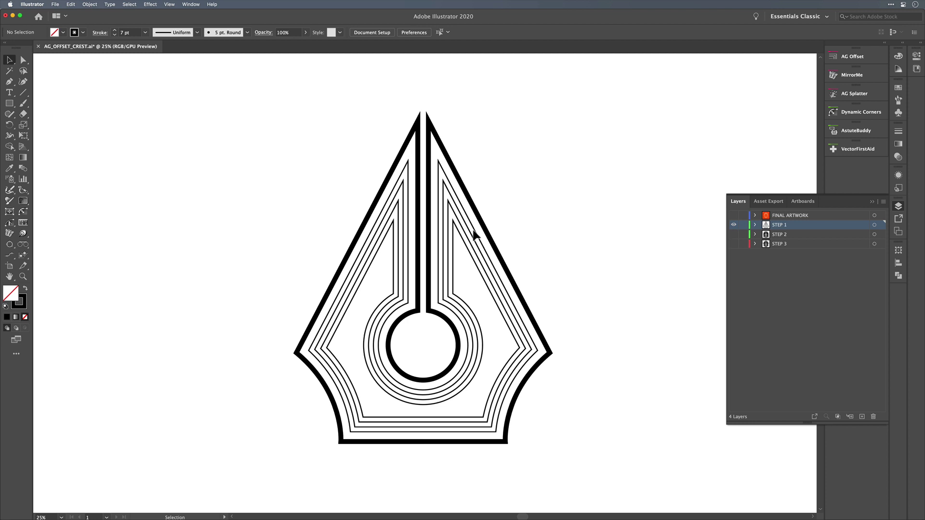
- Delete the three extra inward offset copies inside the nib
{"action": "left_click", "coordinate": [455, 225]}
{"action": "key", "text": "BackSpace"}
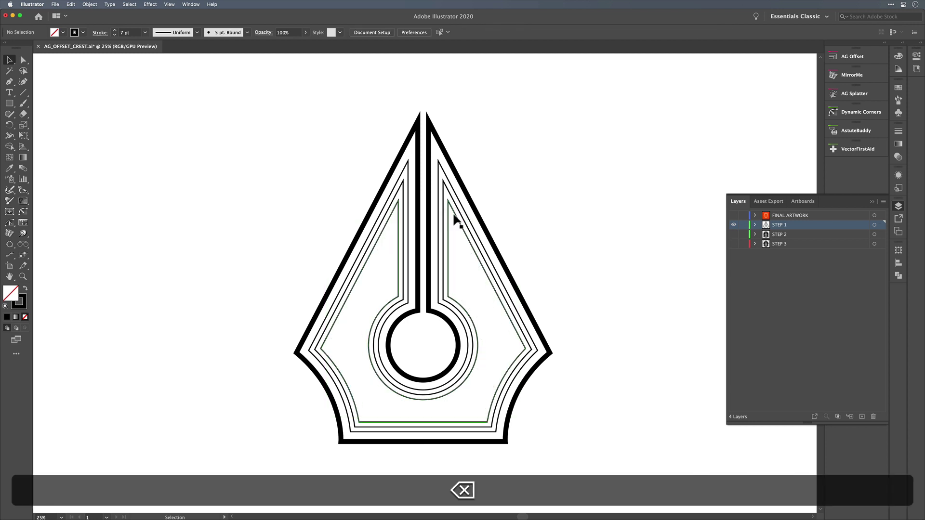
{"action": "left_click", "coordinate": [451, 209]}
{"action": "key", "text": "BackSpace"}
{"action": "left_click", "coordinate": [450, 193]}
{"action": "key", "text": "BackSpace"}
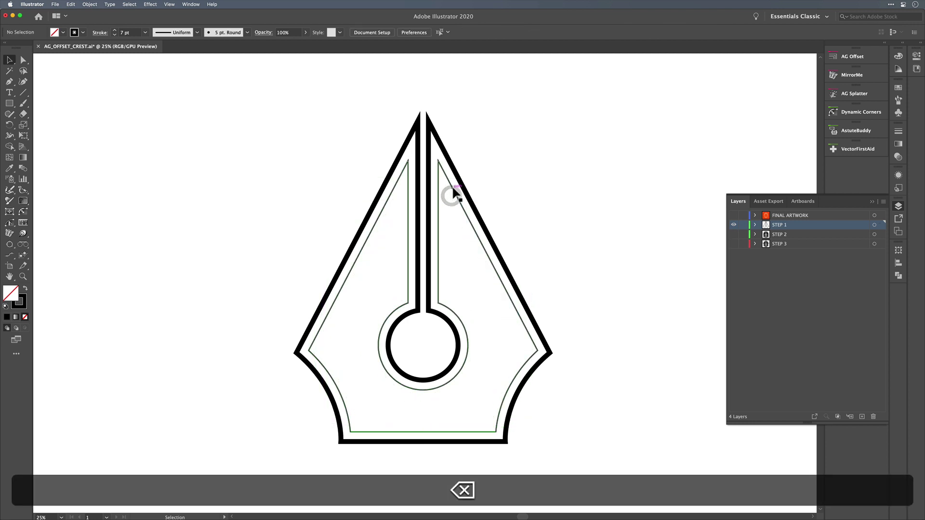
- Offset the inner outline inward by -0.25 in and select the new copy
{"action": "left_click", "coordinate": [89, 4]}
{"action": "mouse_move", "coordinate": [87, 205]}
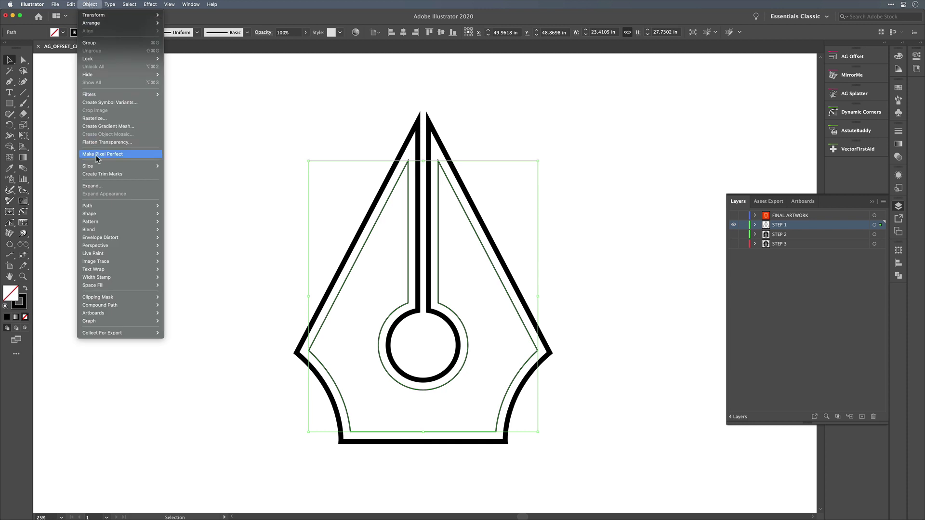
{"action": "left_click", "coordinate": [206, 273]}
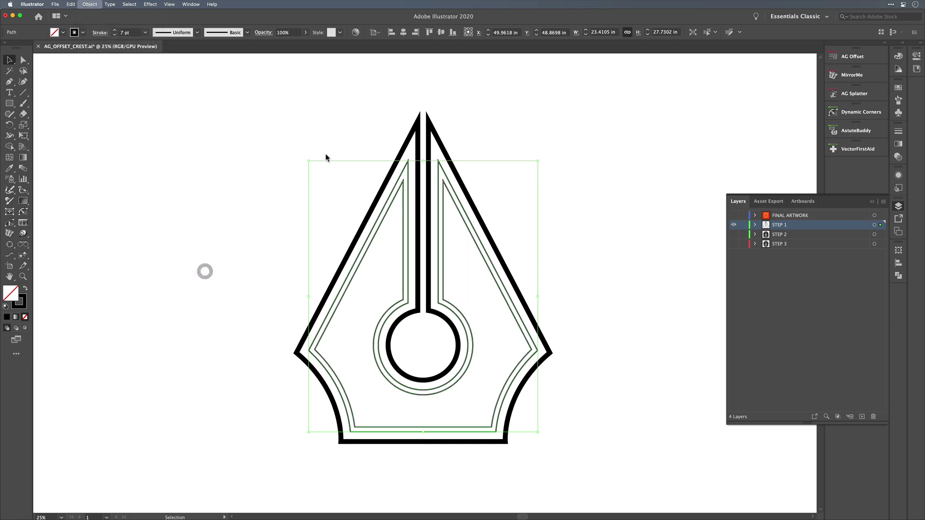
{"action": "type", "text": "-0.25"}
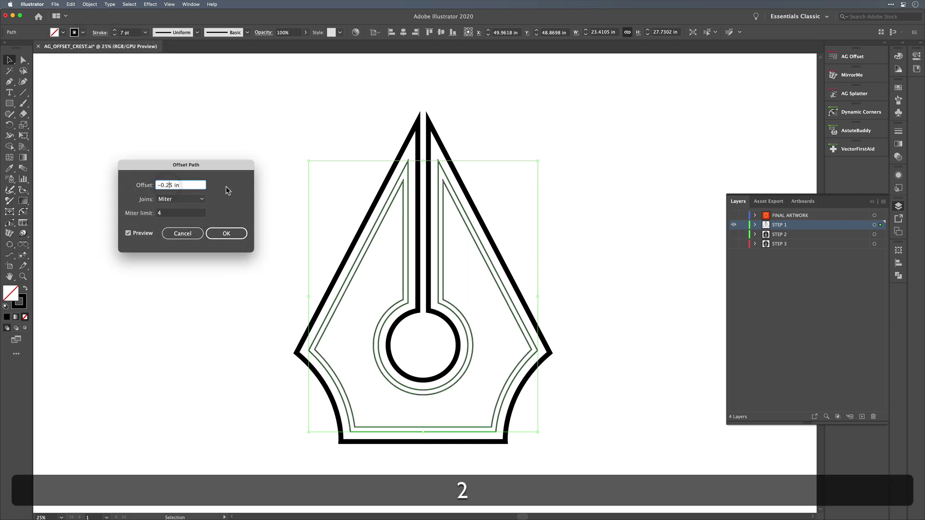
{"action": "left_click", "coordinate": [229, 235]}
{"action": "left_click", "coordinate": [565, 134]}
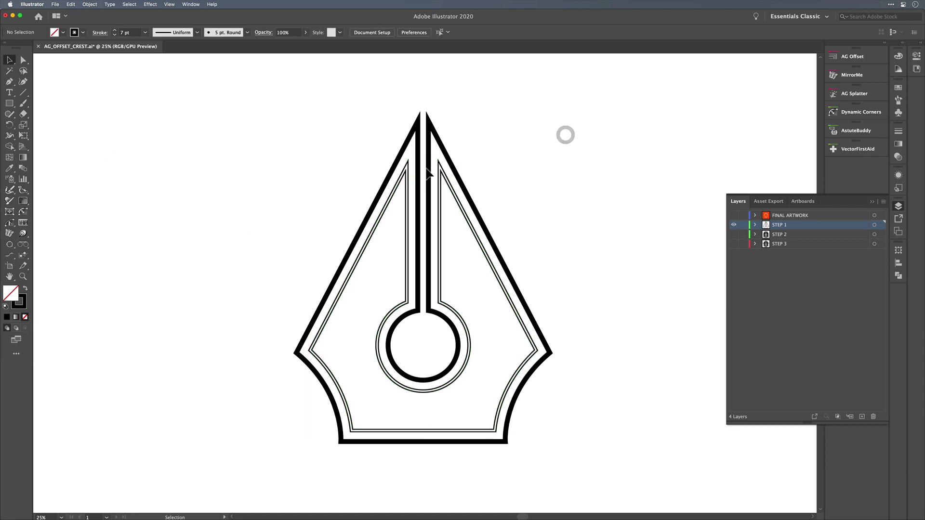
{"action": "left_click", "coordinate": [560, 147]}
- Delete the -0.25 in offset copy
{"action": "left_click", "coordinate": [441, 174]}
{"action": "key", "text": "BackSpace"}
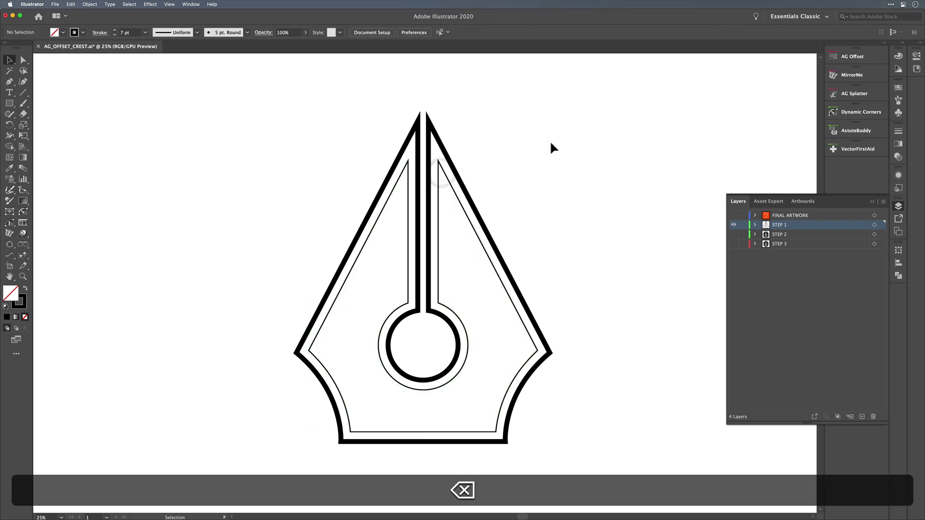
{"action": "left_click", "coordinate": [552, 143]}
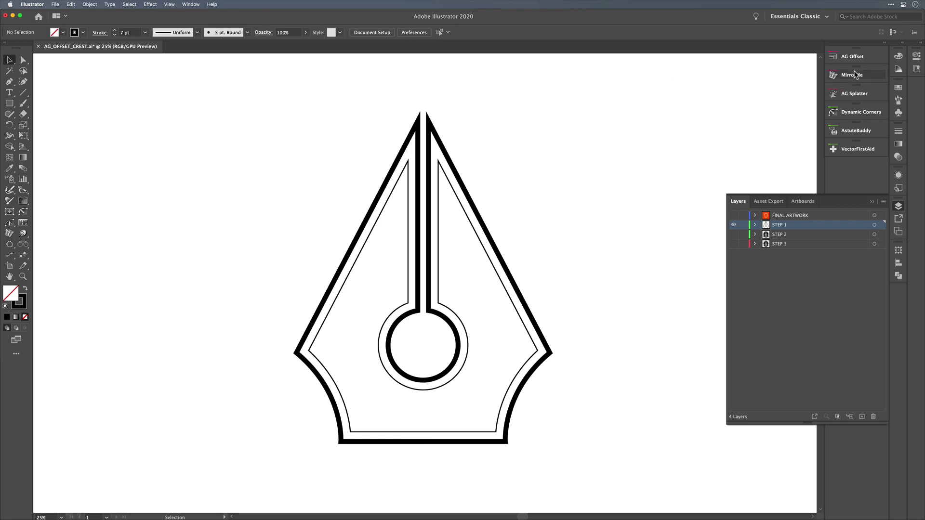
- Apply AG Offset to the nib's inner outline with 4 steps
{"action": "left_click", "coordinate": [192, 5]}
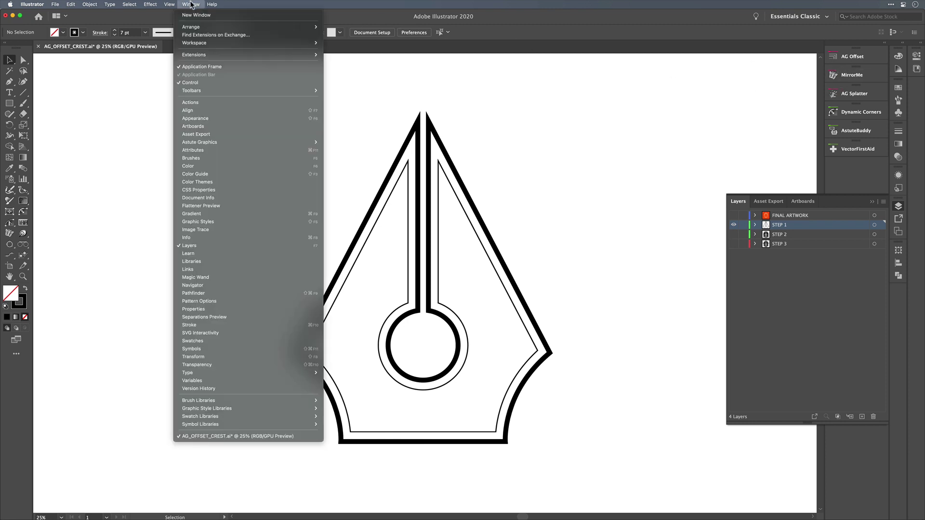
{"action": "mouse_move", "coordinate": [200, 141]}
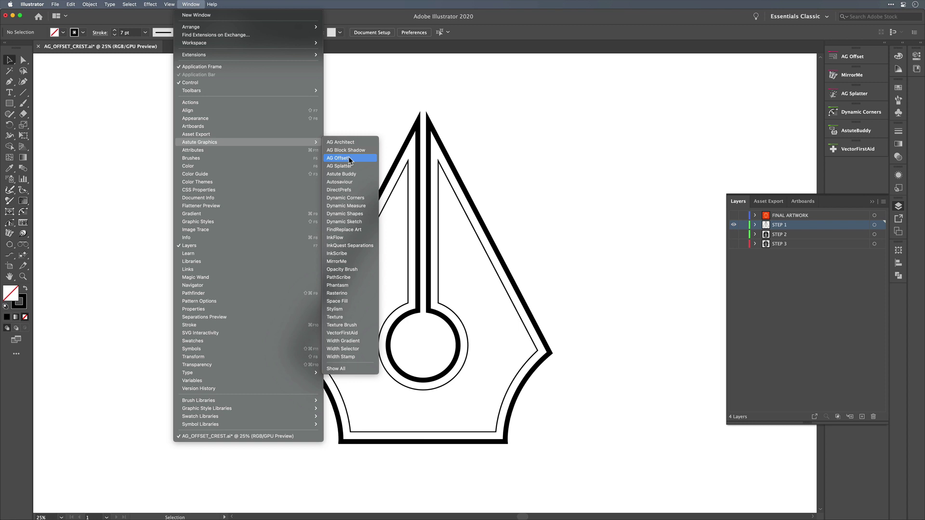
{"action": "left_click", "coordinate": [348, 158]}
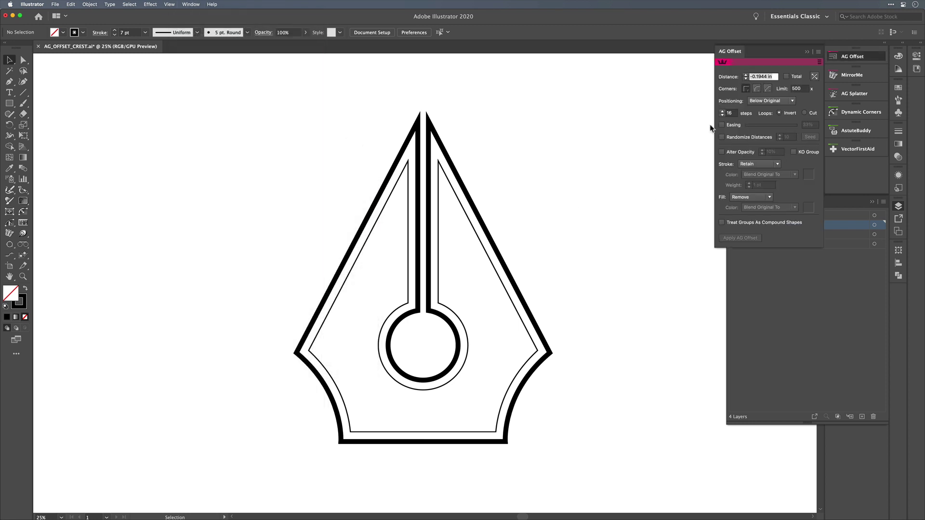
{"action": "left_click", "coordinate": [464, 209]}
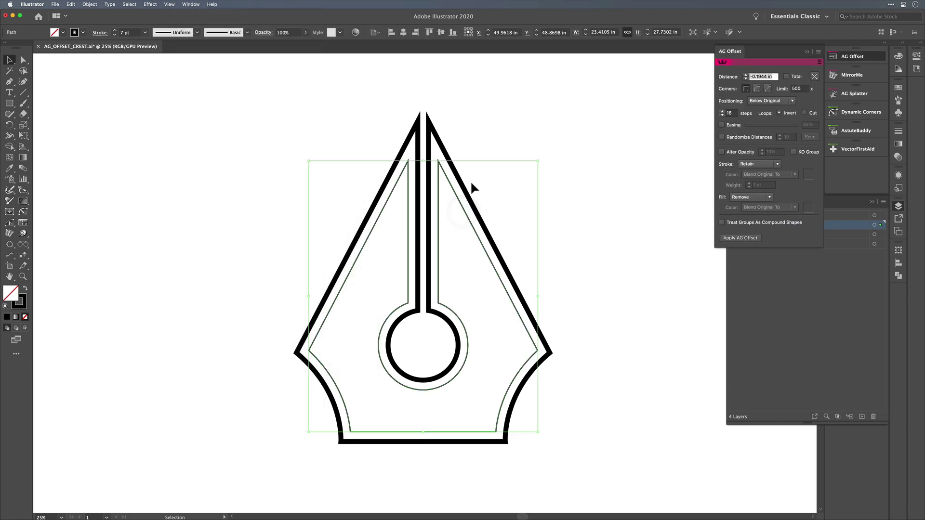
{"action": "left_click", "coordinate": [730, 240]}
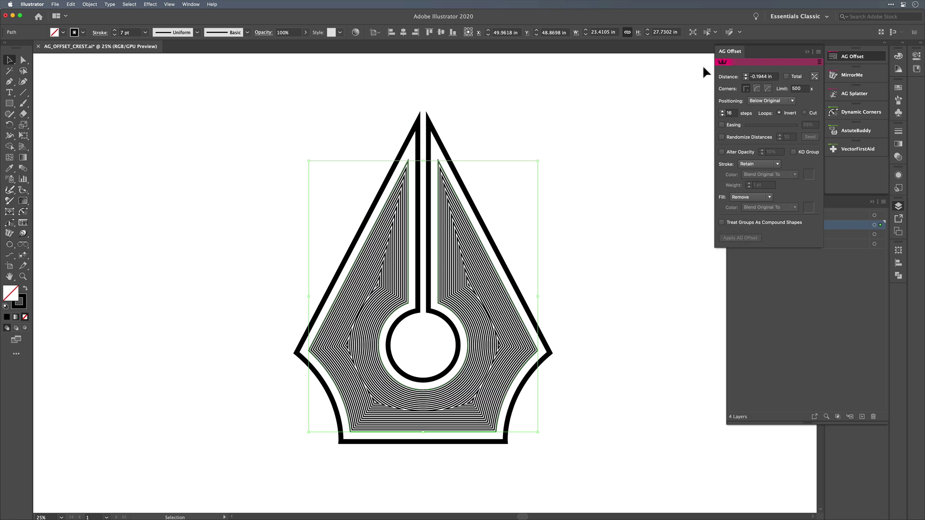
{"action": "left_click", "coordinate": [722, 112]}
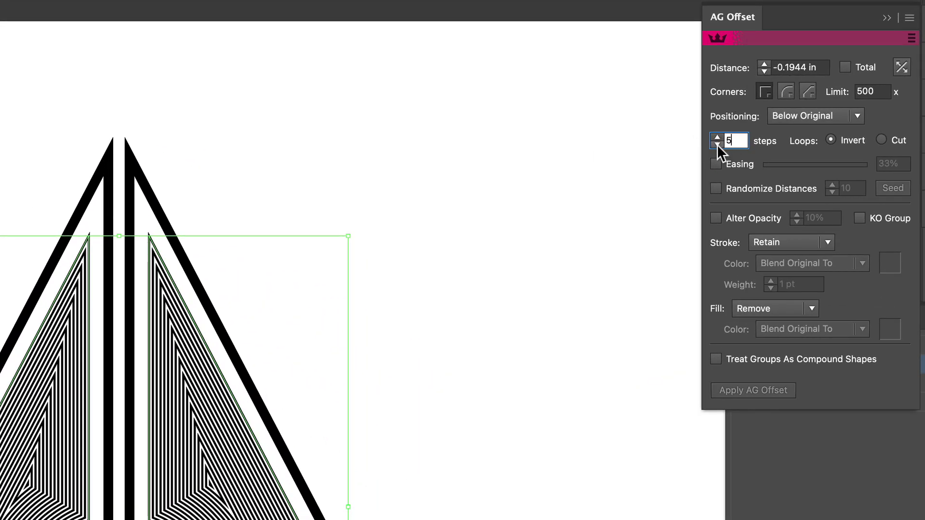
{"action": "key", "text": "Return"}
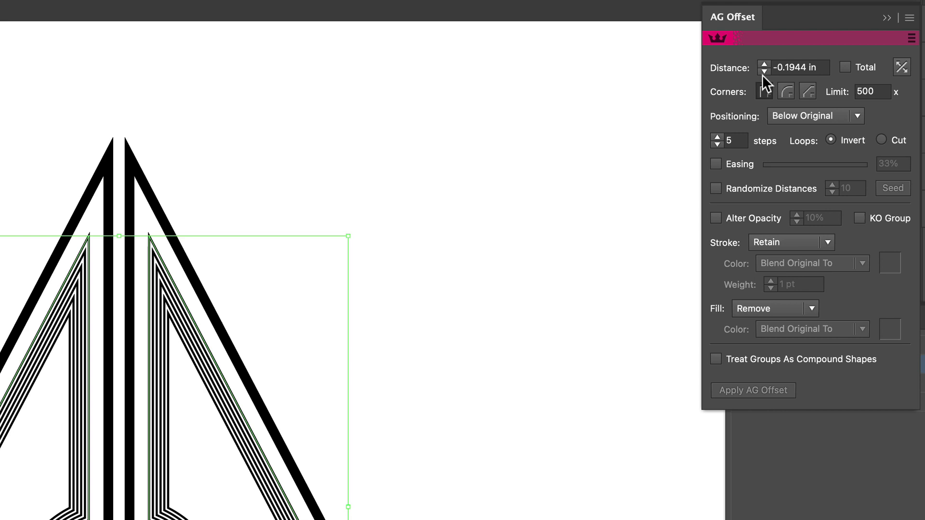
- Set the AG Offset distance to -0.375 in, then deselect to review
{"action": "left_click", "coordinate": [763, 64]}
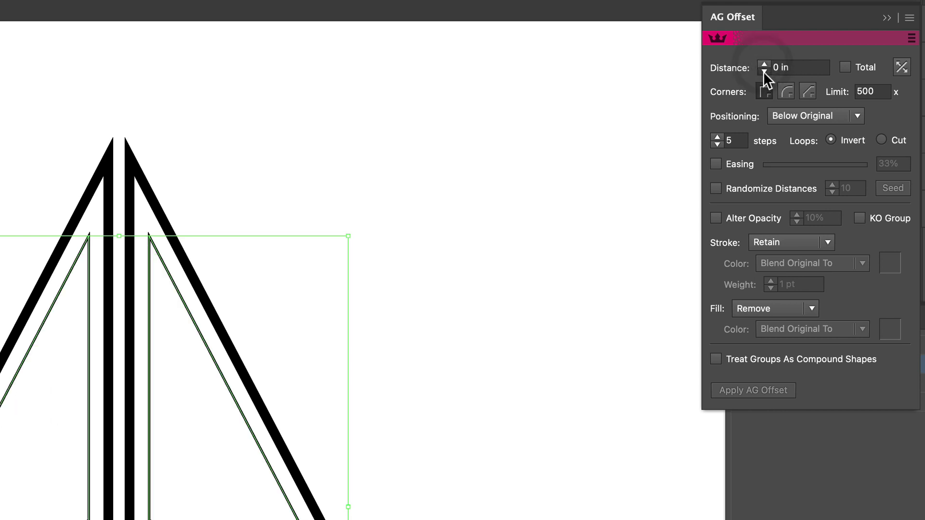
{"action": "left_click", "coordinate": [763, 71]}
{"action": "left_click", "coordinate": [763, 72]}
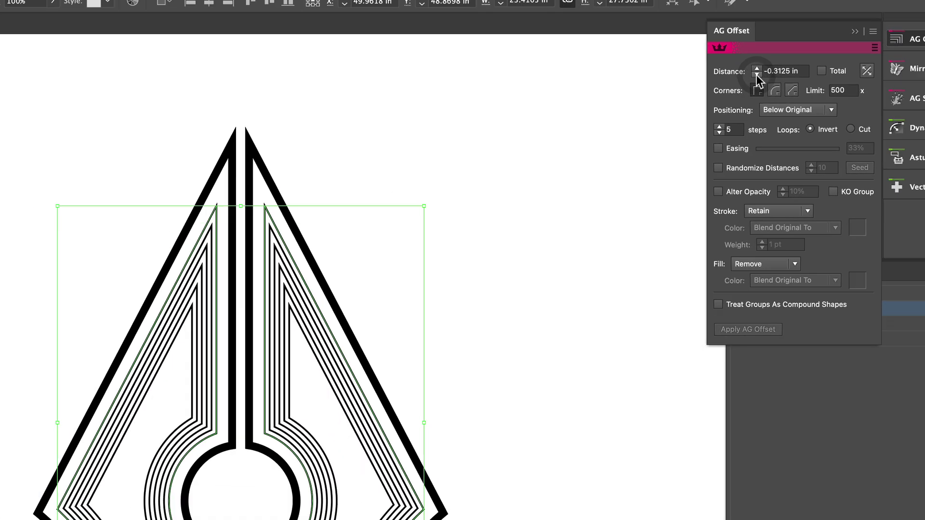
{"action": "left_click", "coordinate": [757, 74]}
{"action": "left_click", "coordinate": [746, 79]}
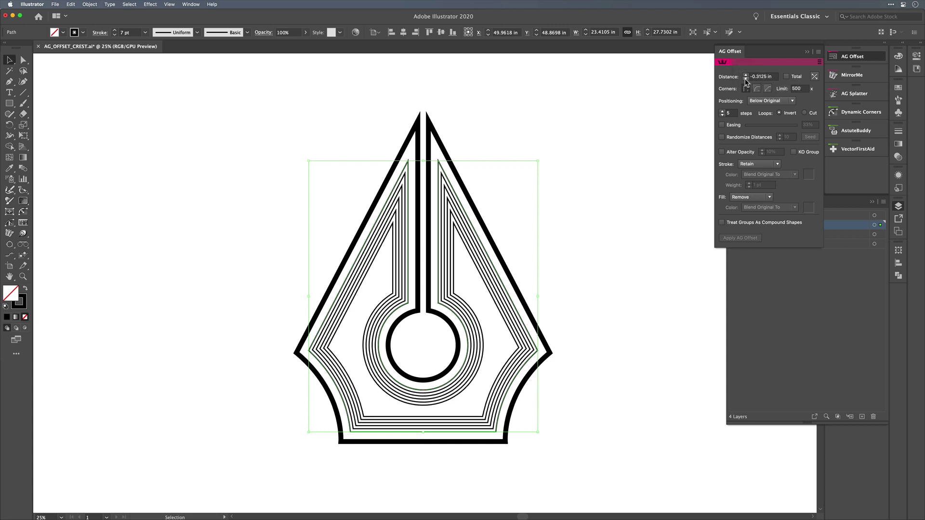
{"action": "left_click", "coordinate": [746, 79]}
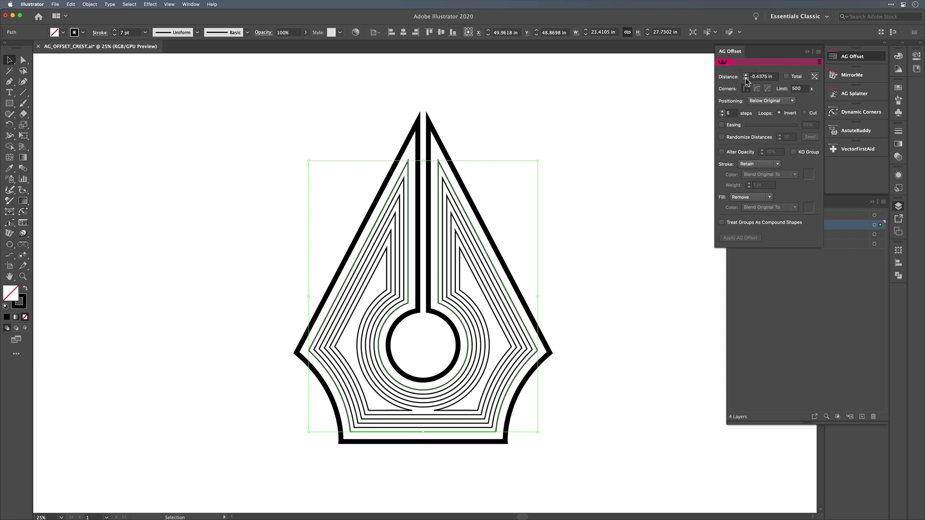
{"action": "left_click", "coordinate": [746, 74]}
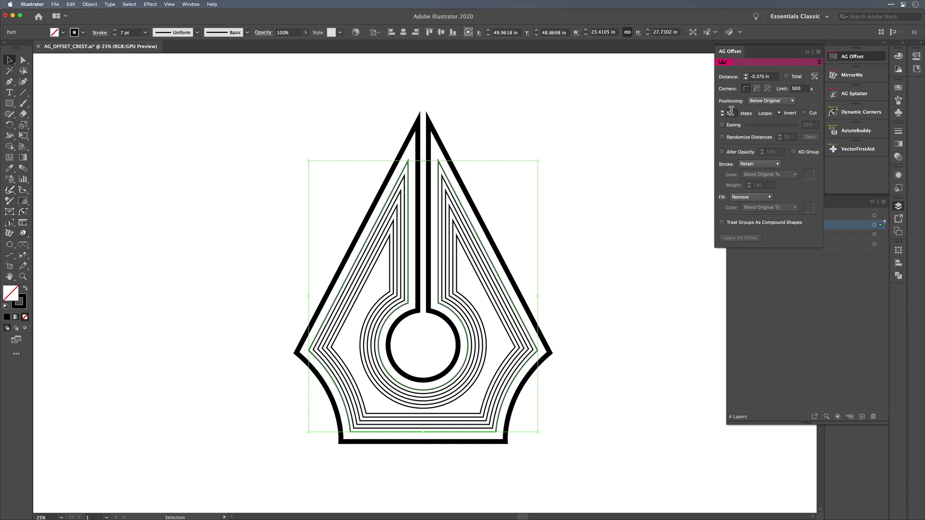
{"action": "type", "text": "4"}
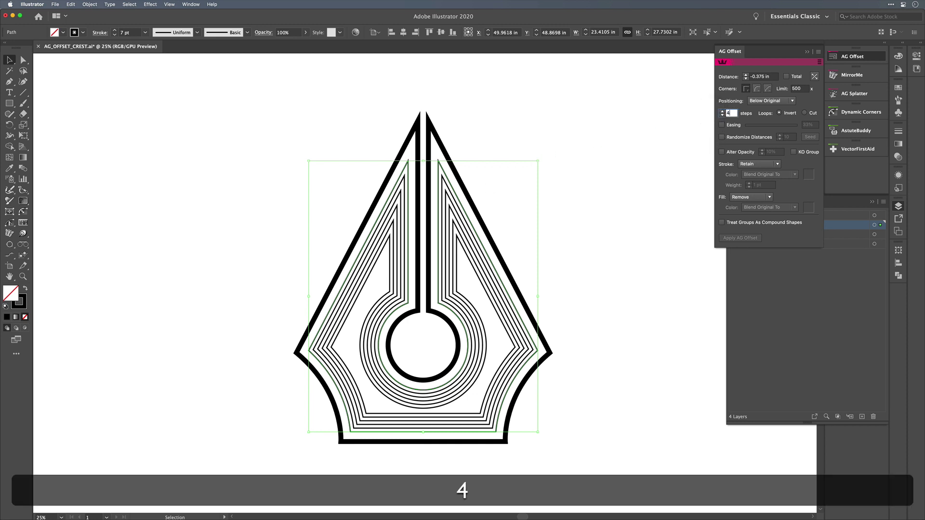
{"action": "left_click", "coordinate": [746, 75]}
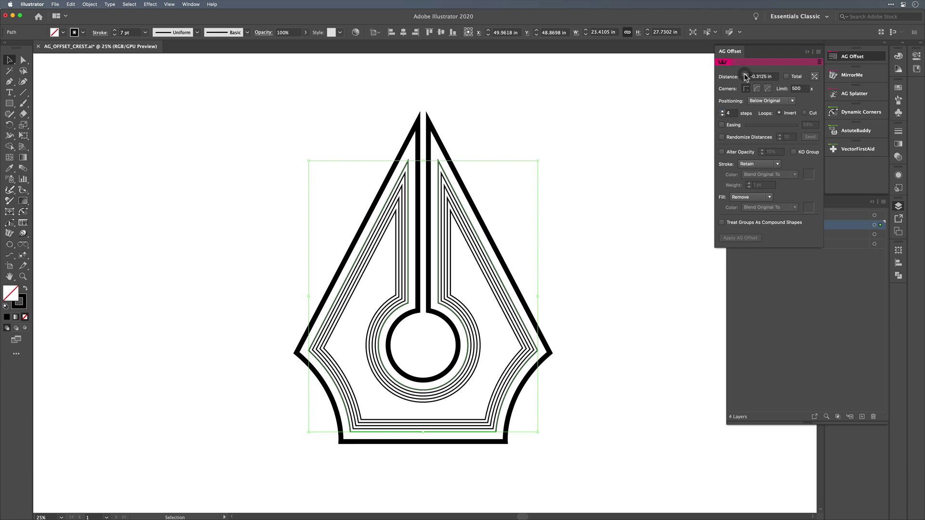
{"action": "left_click", "coordinate": [745, 78]}
{"action": "left_click", "coordinate": [584, 167]}
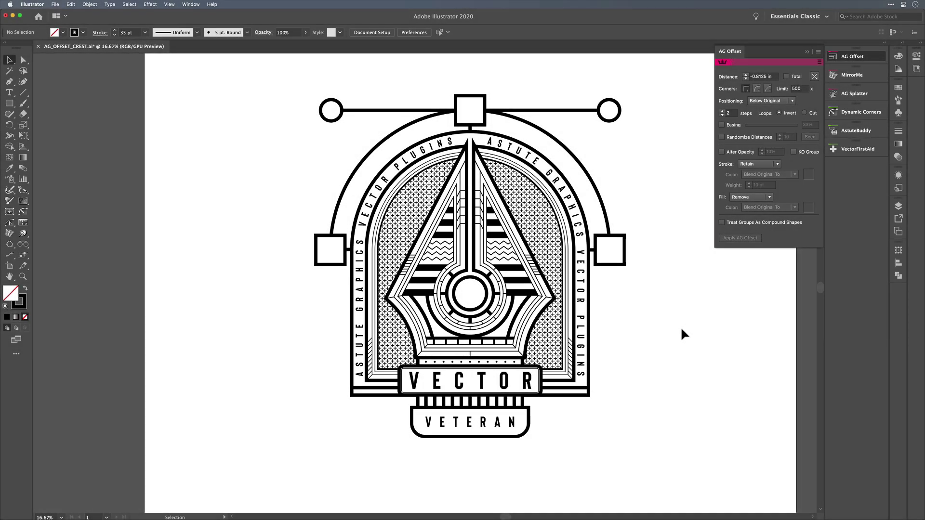
{"action": "scroll", "coordinate": [680, 327], "scroll_direction": "up", "scroll_amount": 1}
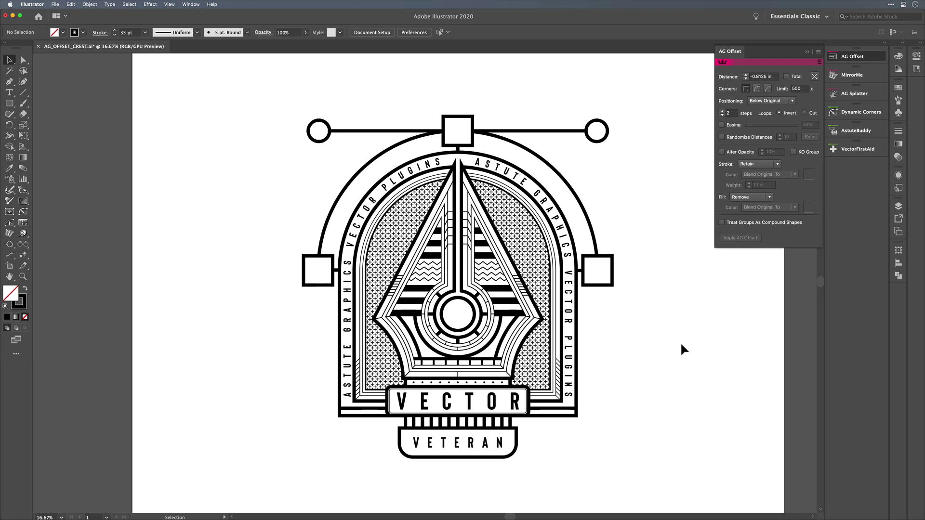
{"action": "scroll", "coordinate": [646, 339], "scroll_direction": "up", "scroll_amount": 2}
{"action": "scroll", "coordinate": [646, 346], "scroll_direction": "down", "scroll_amount": 2}
{"action": "scroll", "coordinate": [646, 346], "scroll_direction": "up", "scroll_amount": 1}
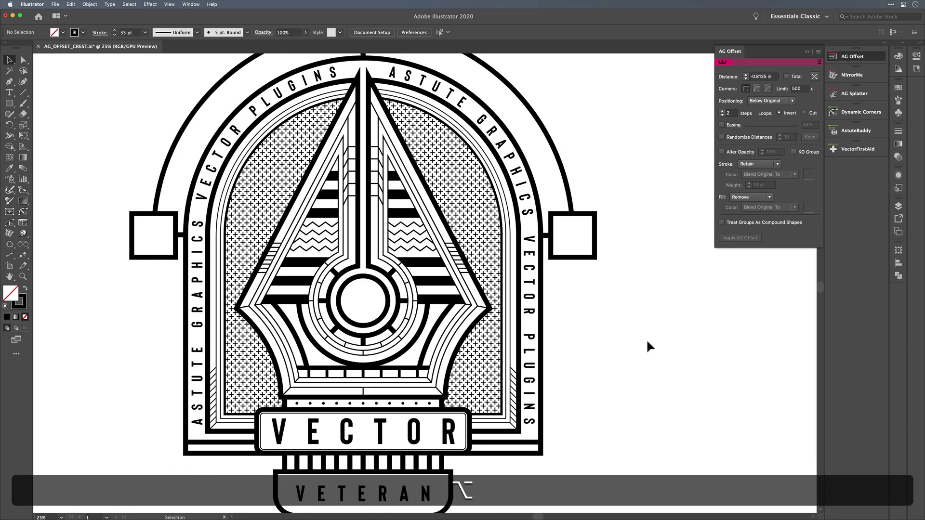
- Apply AG Offset to the right-hand square with Stroke set to Force
{"action": "left_click", "coordinate": [597, 233]}
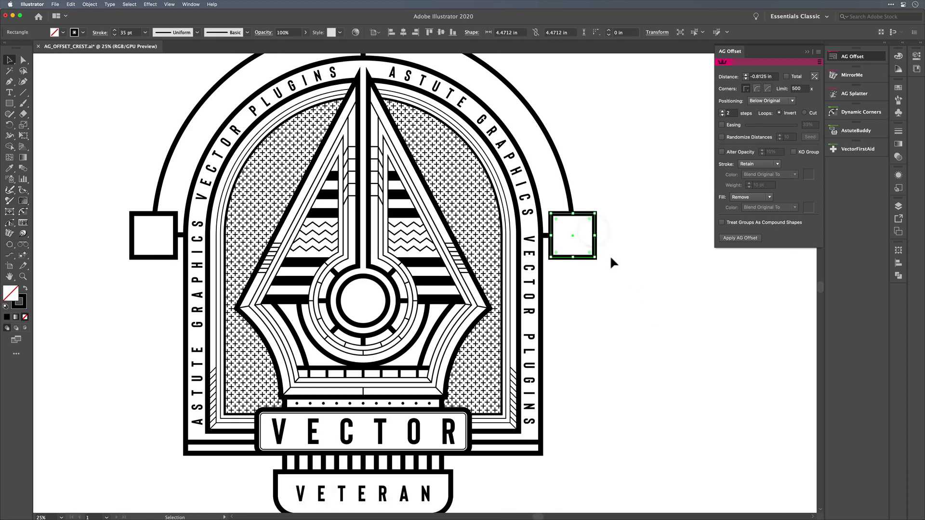
{"action": "left_click", "coordinate": [740, 238]}
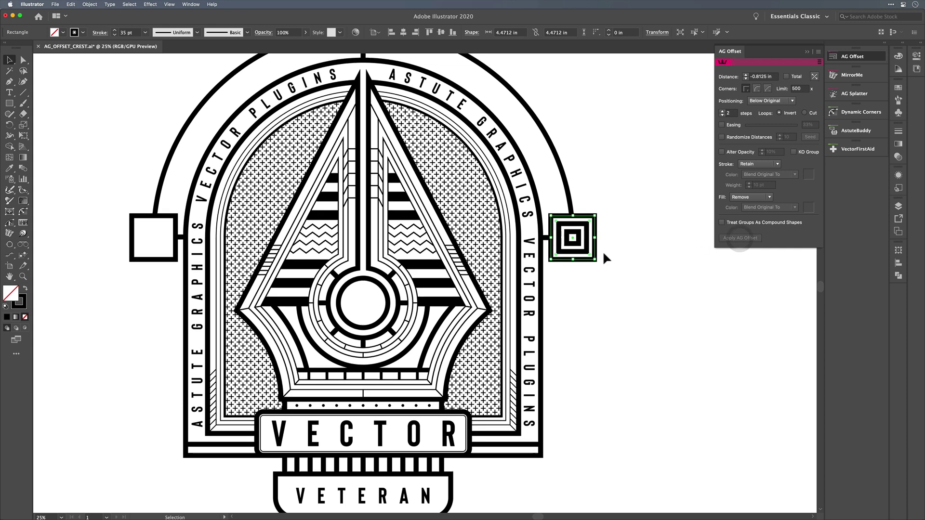
{"action": "scroll", "coordinate": [603, 253], "scroll_direction": "up", "scroll_amount": 2}
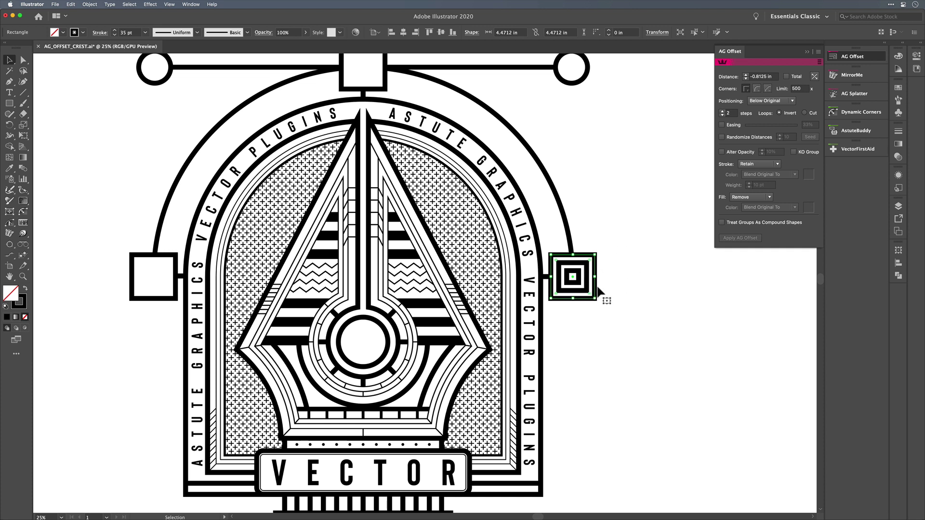
{"action": "left_click", "coordinate": [749, 165]}
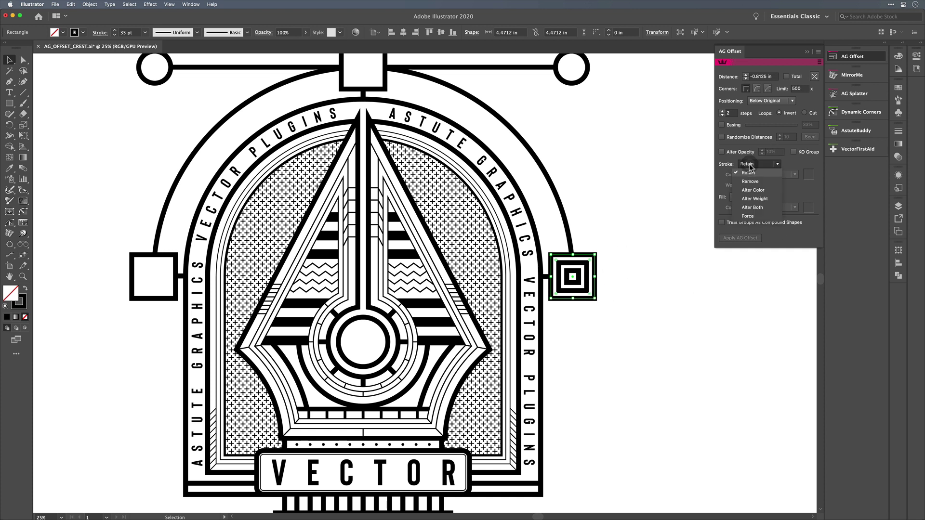
{"action": "left_click", "coordinate": [748, 218]}
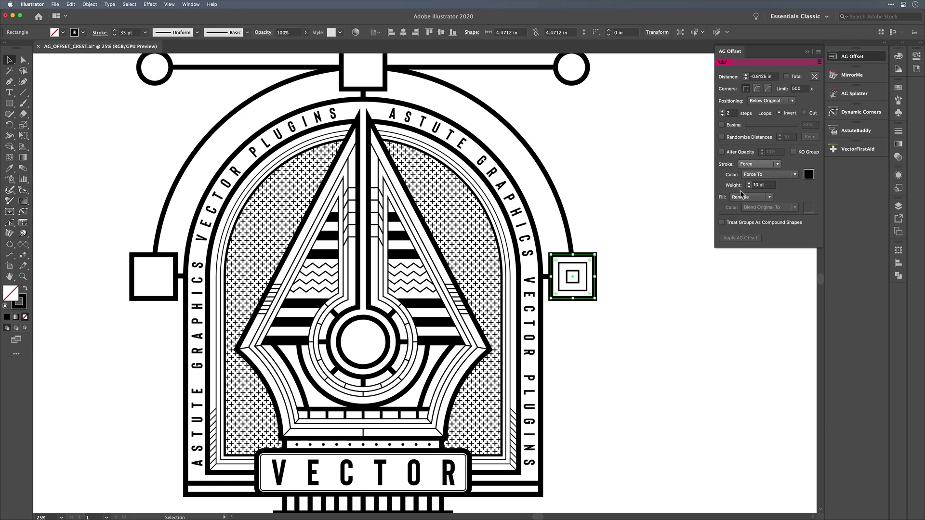
- Try a red offset stroke colour, then undo it back to black
{"action": "left_click", "coordinate": [808, 174]}
{"action": "left_click", "coordinate": [203, 178]}
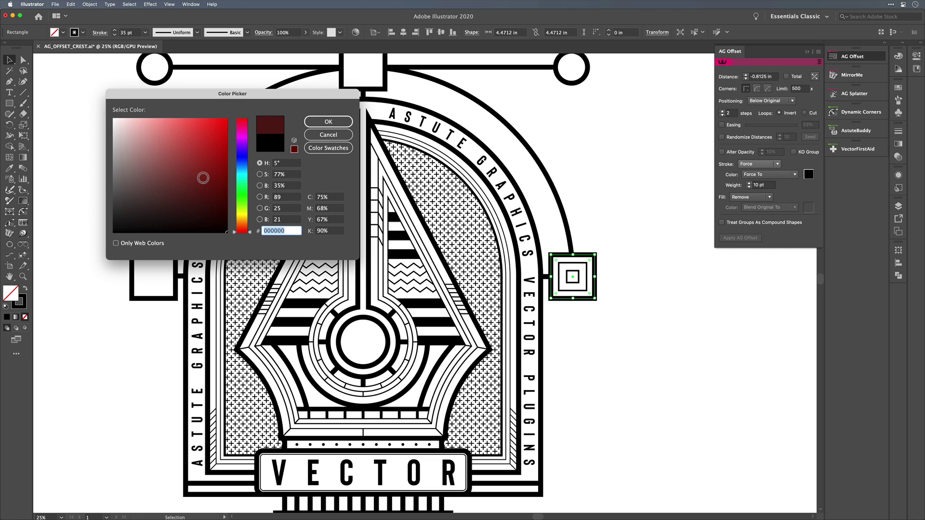
{"action": "left_click_drag", "start_coordinate": [203, 179], "coordinate": [225, 112]}
{"action": "left_click", "coordinate": [328, 122]}
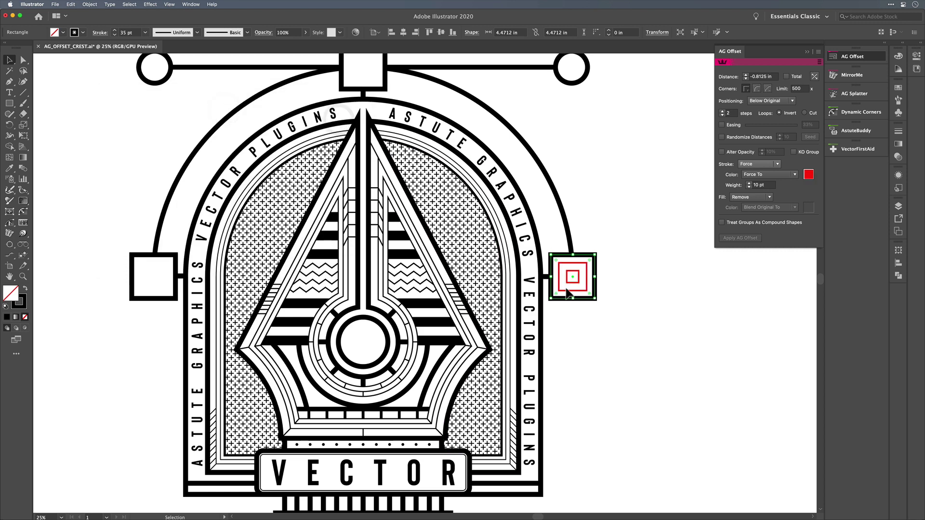
{"action": "key", "text": "super+z"}
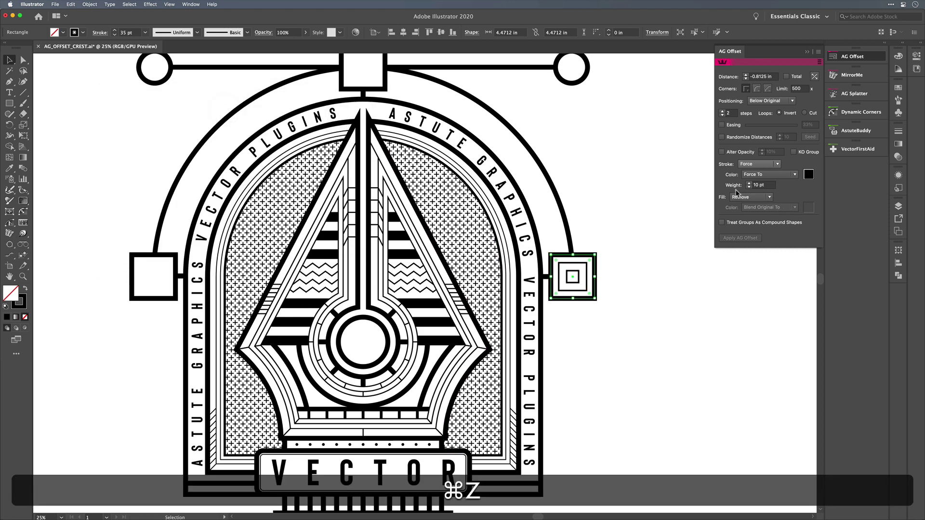
- Set the offset stroke weight to 9 pt and inspect the result
{"action": "left_click", "coordinate": [749, 183]}
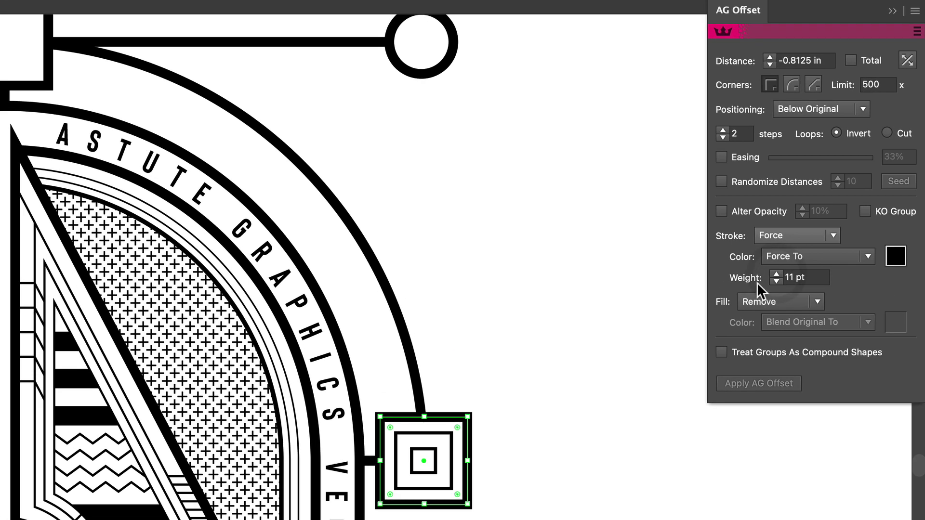
{"action": "left_click", "coordinate": [775, 273]}
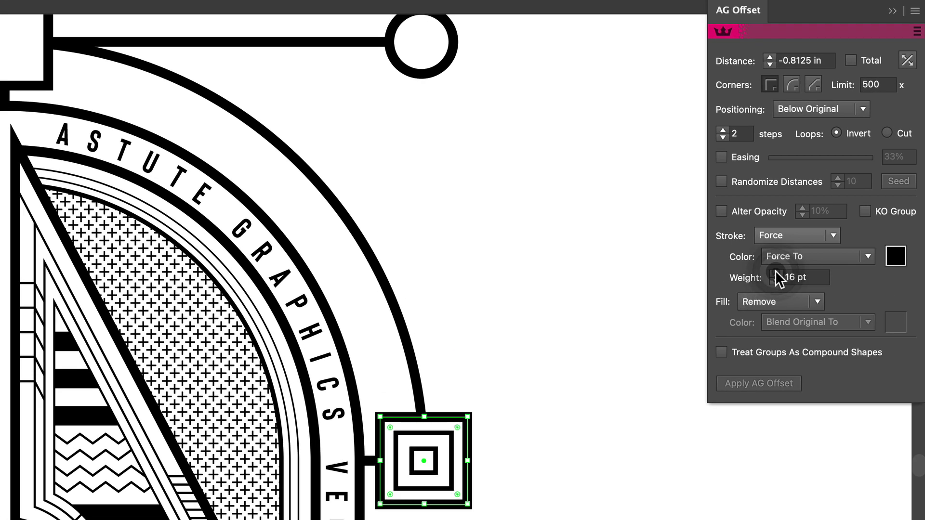
{"action": "left_click", "coordinate": [775, 274]}
{"action": "left_click", "coordinate": [775, 282]}
{"action": "left_click", "coordinate": [776, 283]}
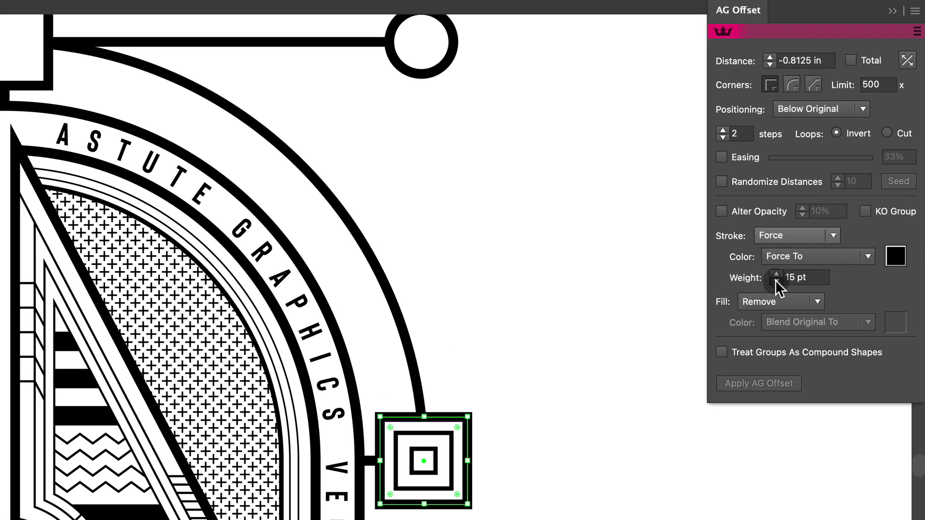
{"action": "left_click", "coordinate": [775, 282]}
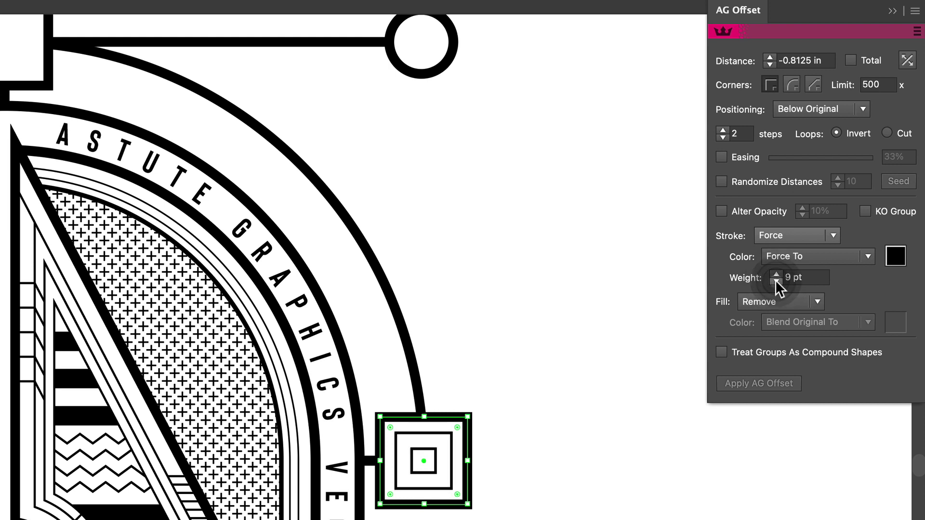
{"action": "left_click", "coordinate": [512, 427]}
- Give the square's offset a -0.5625 in distance and 3 steps
{"action": "left_click", "coordinate": [467, 459]}
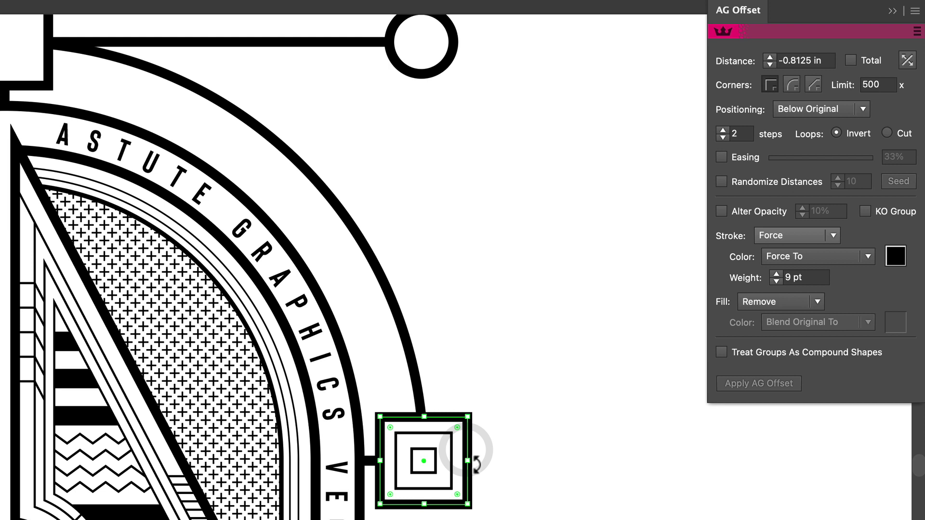
{"action": "left_click", "coordinate": [771, 58]}
{"action": "left_click", "coordinate": [772, 54]}
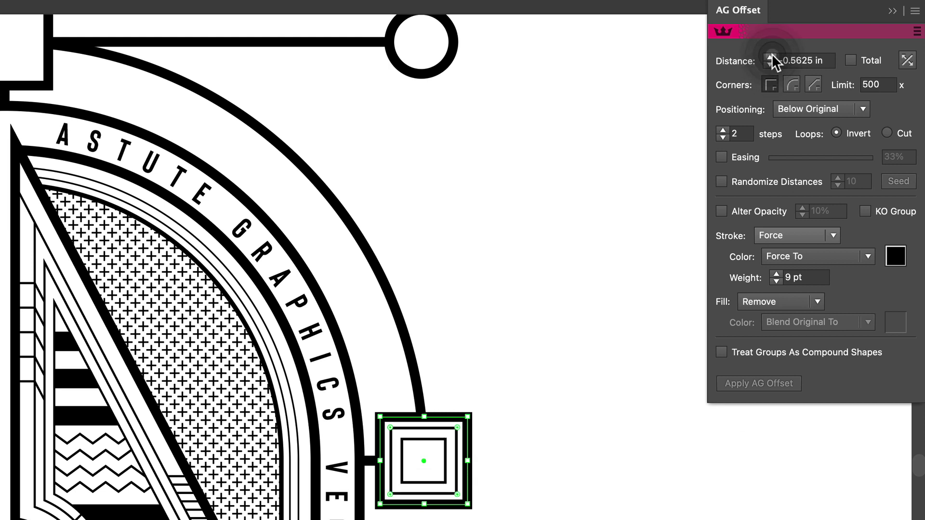
{"action": "left_click", "coordinate": [723, 129]}
{"action": "left_click", "coordinate": [536, 285]}
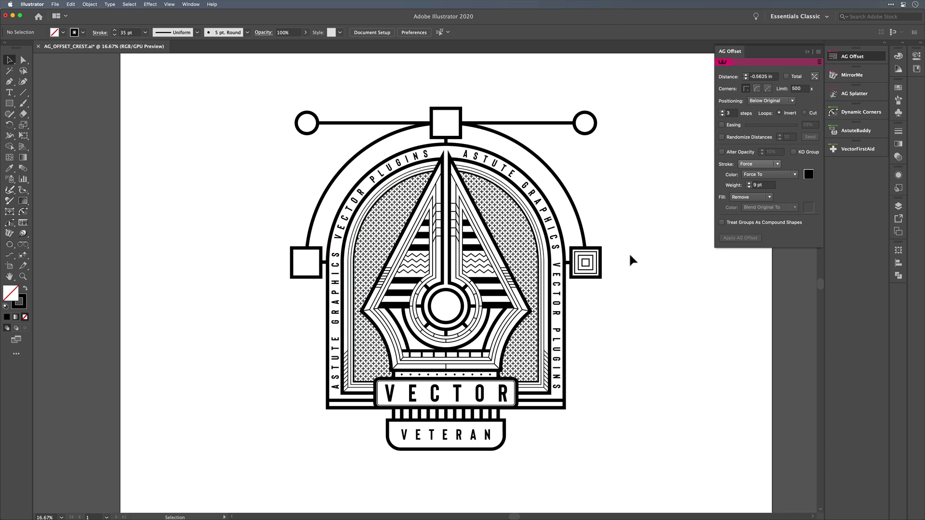
{"action": "left_click", "coordinate": [588, 266]}
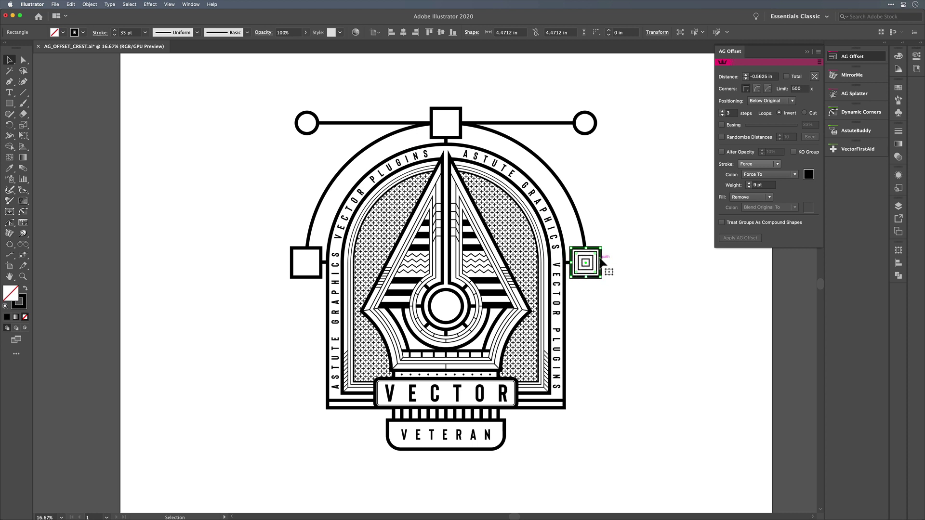
{"action": "key", "text": "alt"}
{"action": "left_click_drag", "start_coordinate": [603, 259], "coordinate": [323, 266]}
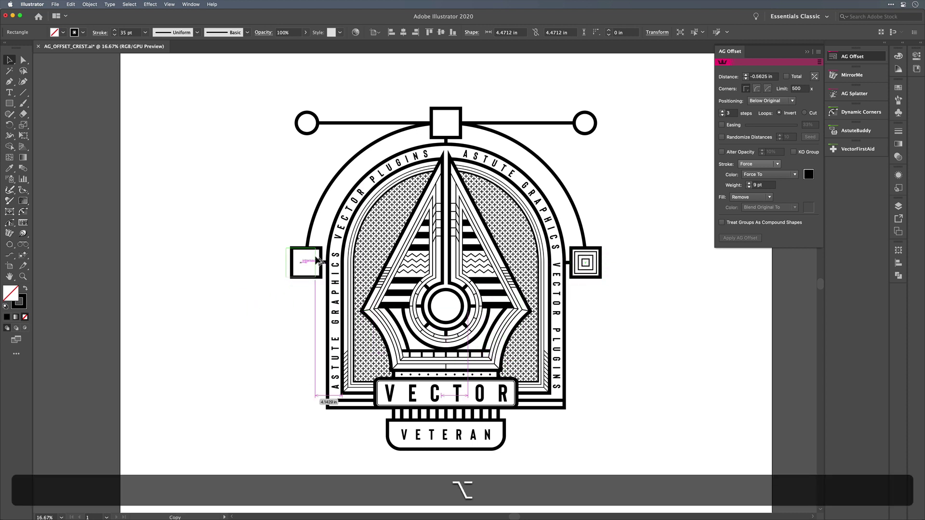
{"action": "left_click_drag", "start_coordinate": [323, 266], "coordinate": [454, 124]}
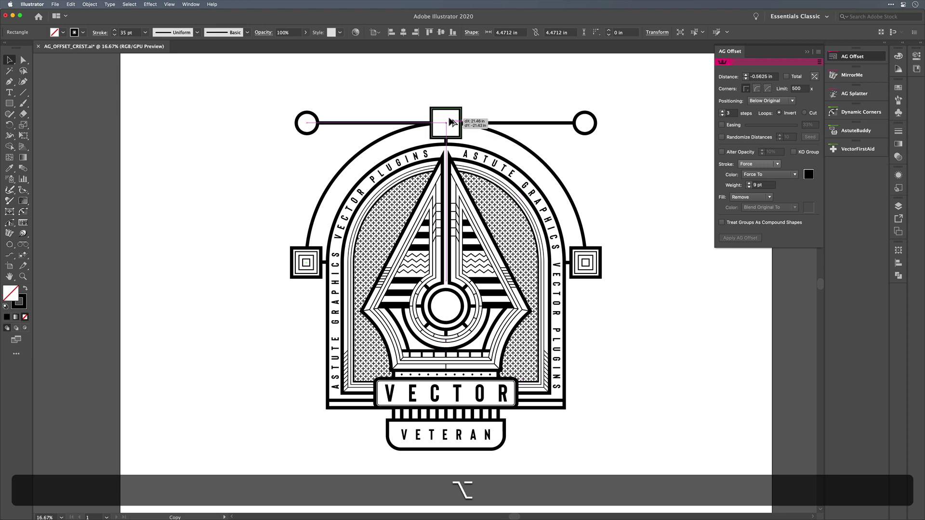
{"action": "left_click_drag", "start_coordinate": [452, 123], "coordinate": [452, 124]}
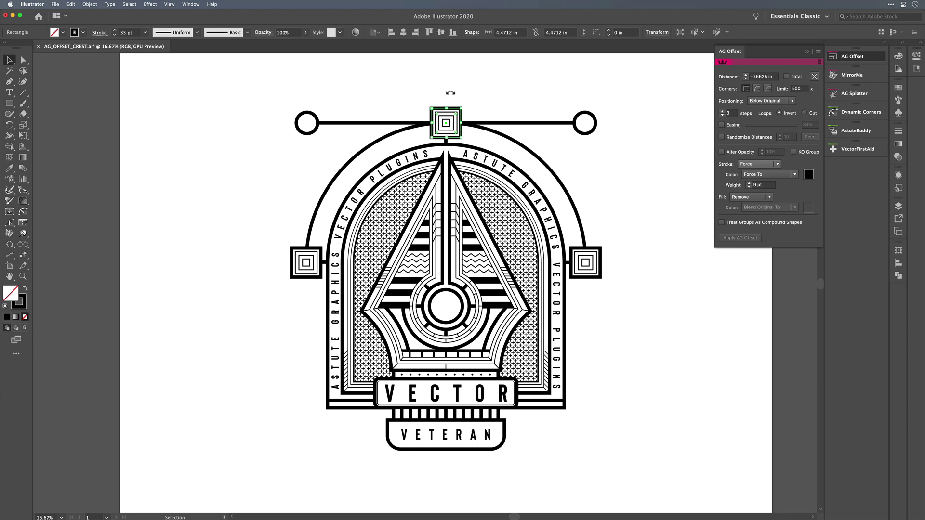
{"action": "key", "text": "super+z"}
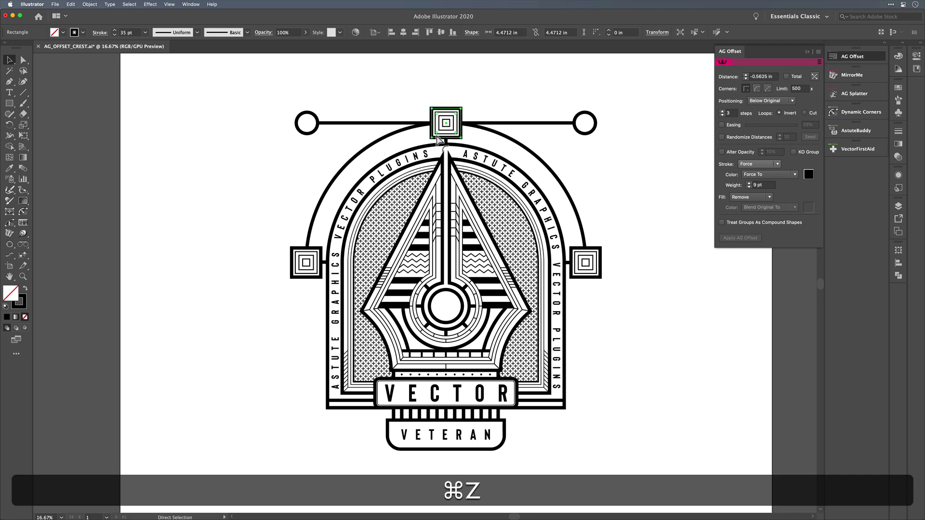
{"action": "left_click", "coordinate": [457, 74]}
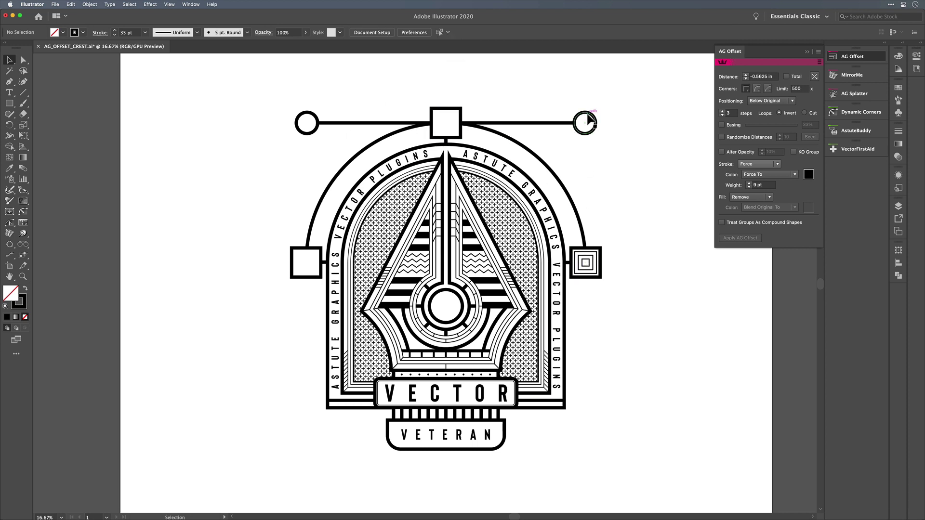
{"action": "left_click", "coordinate": [589, 122]}
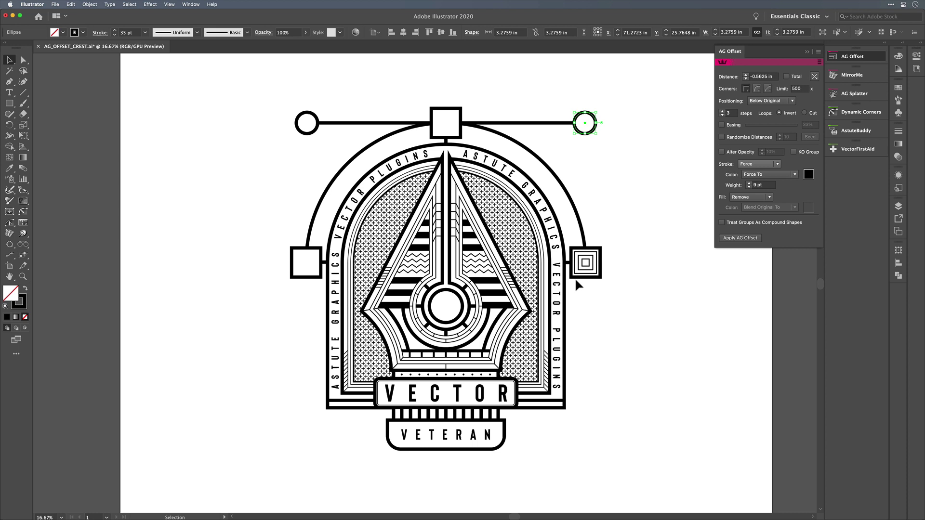
{"action": "left_click", "coordinate": [89, 4]}
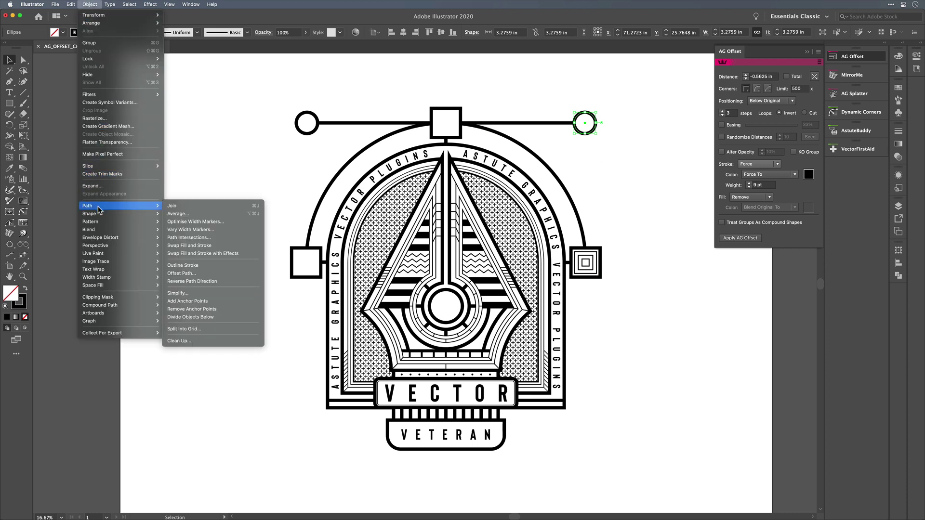
{"action": "mouse_move", "coordinate": [71, 4]}
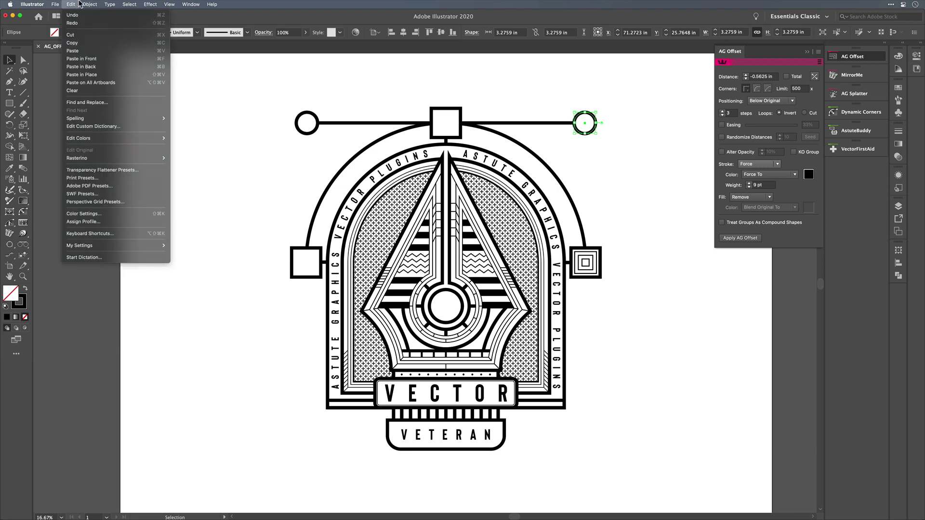
{"action": "left_click", "coordinate": [197, 263]}
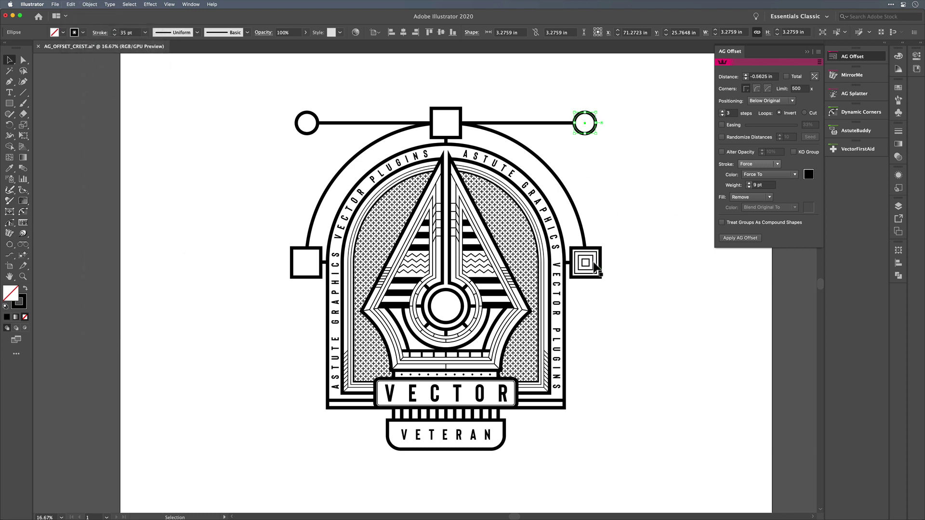
{"action": "left_click", "coordinate": [611, 154]}
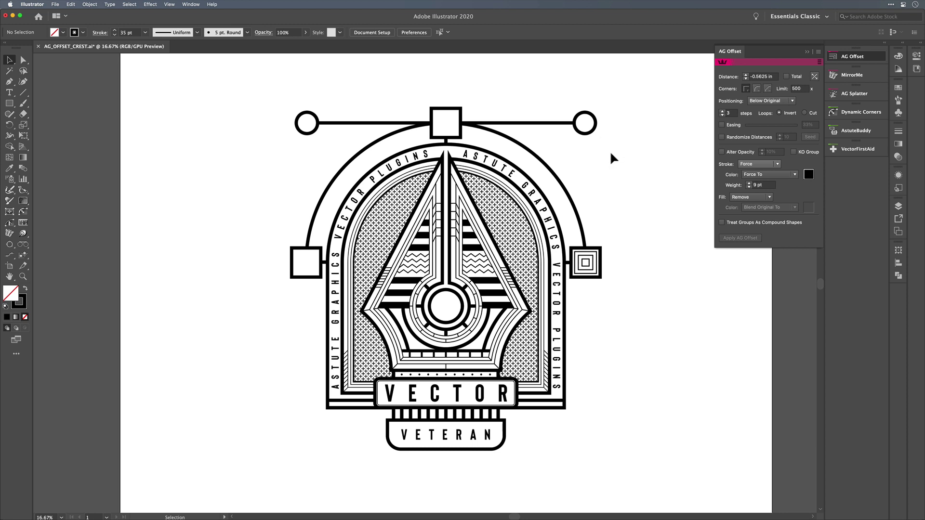
{"action": "left_click", "coordinate": [594, 269]}
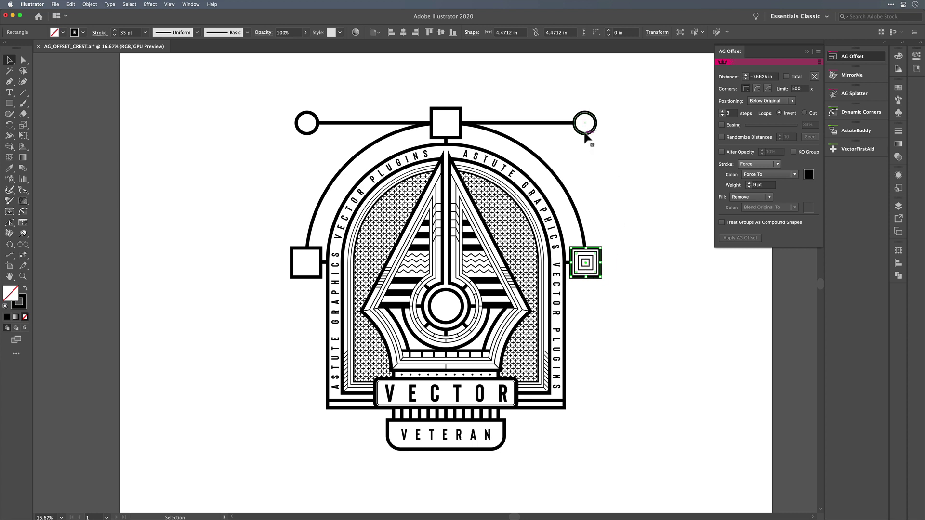
- Show the right square's Appearance attributes and toggle AG Offset's visibility
{"action": "left_click_drag", "start_coordinate": [586, 138], "coordinate": [586, 140]}
{"action": "left_click", "coordinate": [899, 175]}
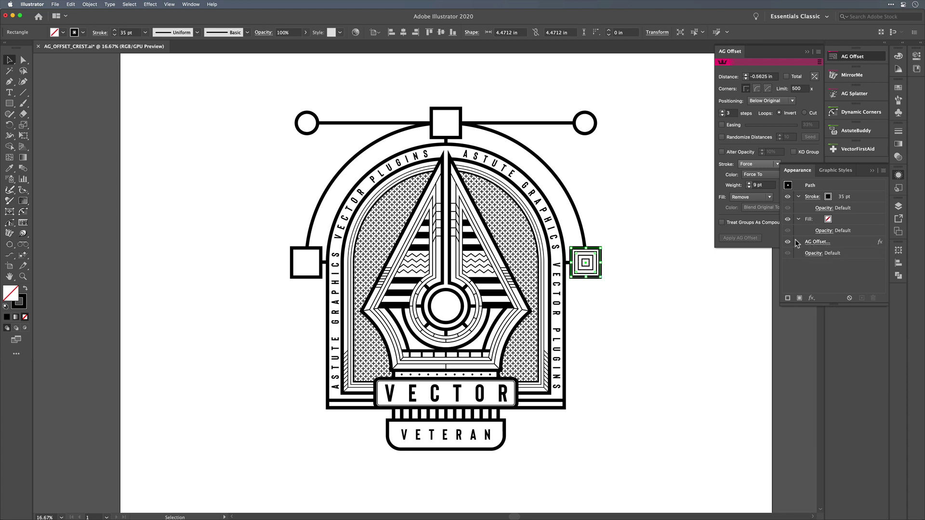
{"action": "left_click", "coordinate": [788, 245]}
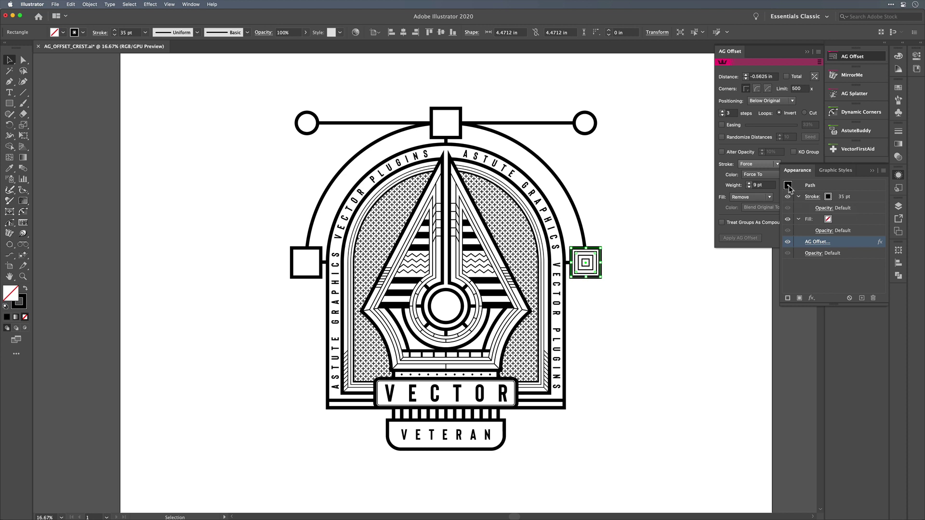
- Copy the offset appearance onto both circles, the top and left squares, and the centre circle
{"action": "left_click_drag", "start_coordinate": [789, 188], "coordinate": [594, 129]}
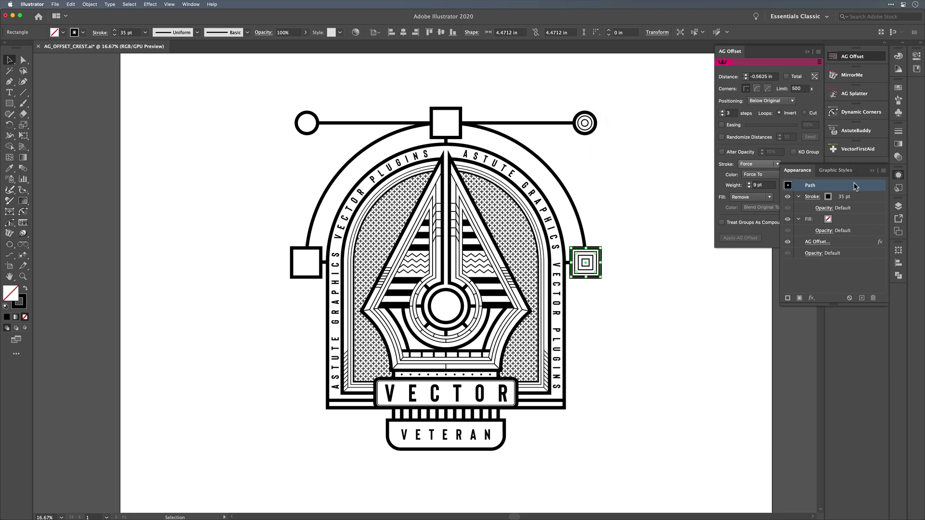
{"action": "left_click_drag", "start_coordinate": [410, 89], "coordinate": [445, 122]}
{"action": "left_click_drag", "start_coordinate": [788, 187], "coordinate": [307, 123]}
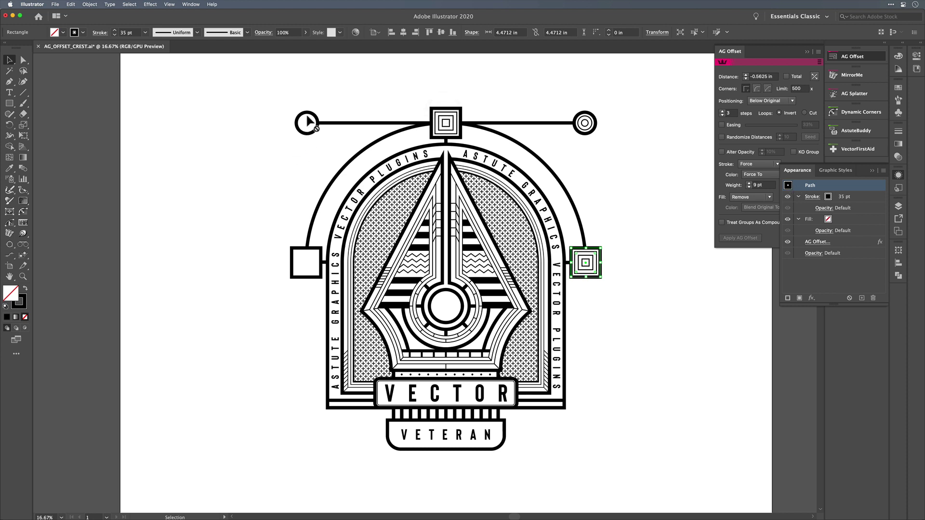
{"action": "left_click_drag", "start_coordinate": [787, 186], "coordinate": [313, 248]}
{"action": "left_click_drag", "start_coordinate": [448, 301], "coordinate": [448, 301]}
{"action": "left_click", "coordinate": [607, 295]}
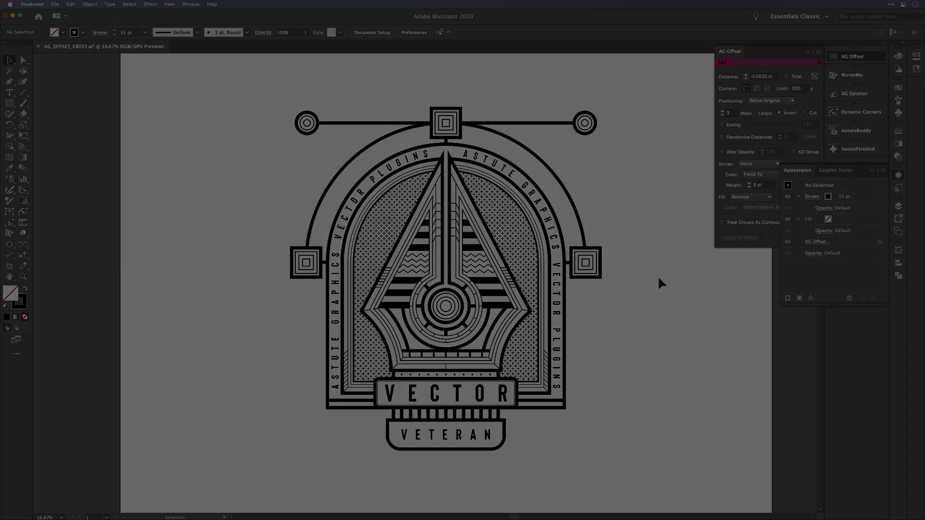
{"action": "scroll", "coordinate": [649, 383], "scroll_direction": "up", "scroll_amount": 3}
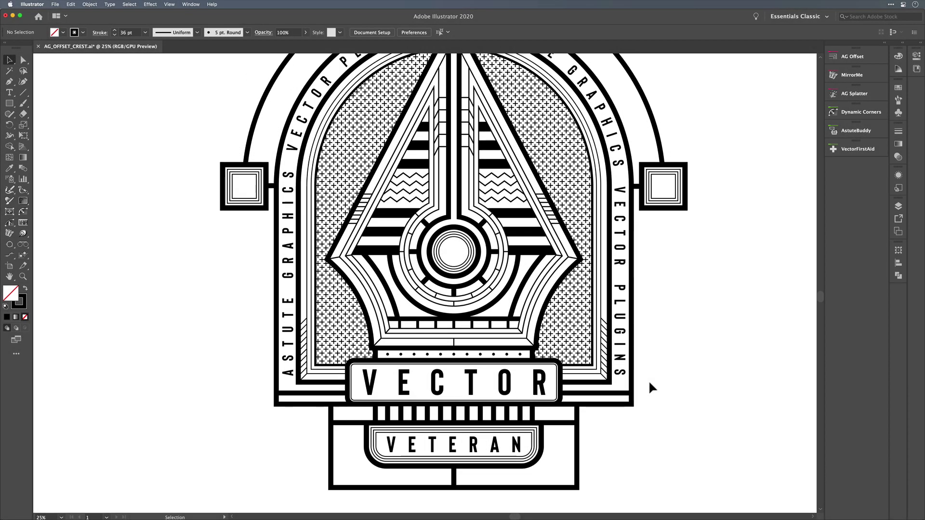
{"action": "scroll", "coordinate": [649, 383], "scroll_direction": "down", "scroll_amount": 1, "text": "alt"}
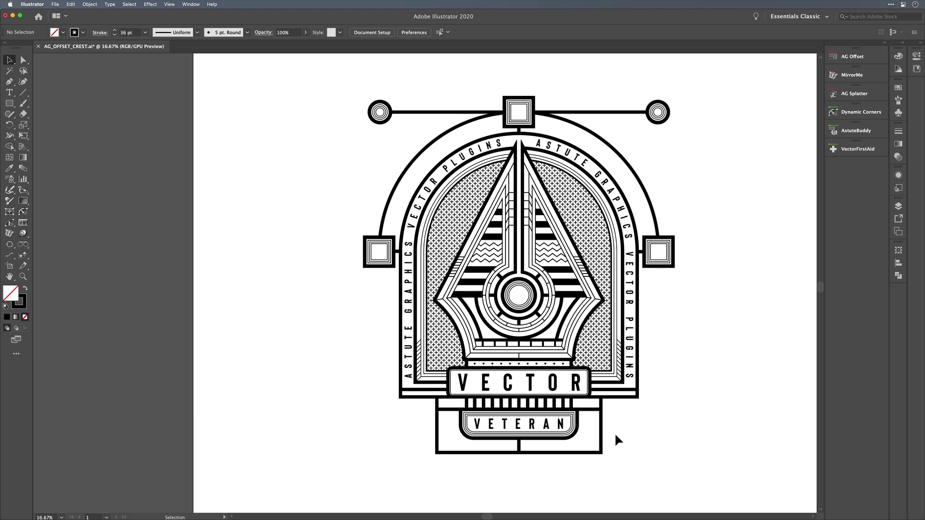
{"action": "scroll", "coordinate": [615, 436], "scroll_direction": "down", "scroll_amount": 2}
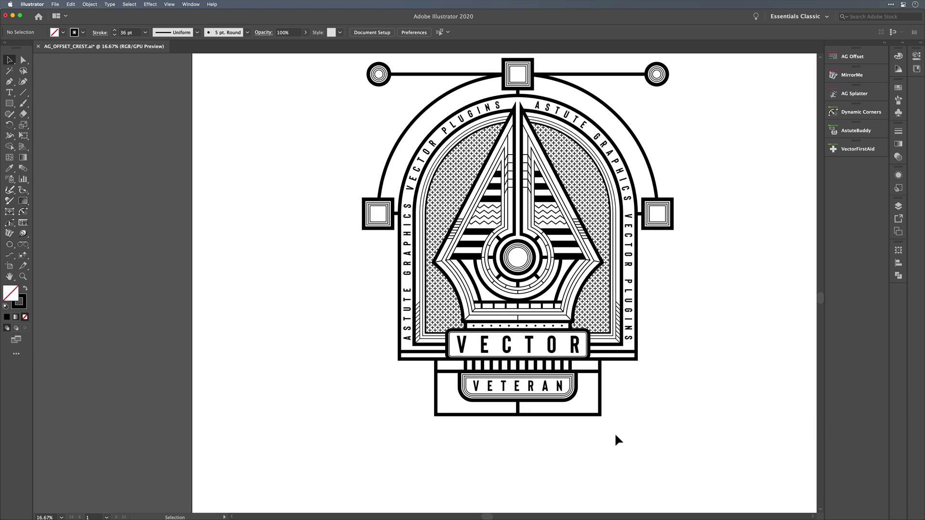
{"action": "scroll", "coordinate": [599, 442], "scroll_direction": "up", "scroll_amount": 1, "text": "alt"}
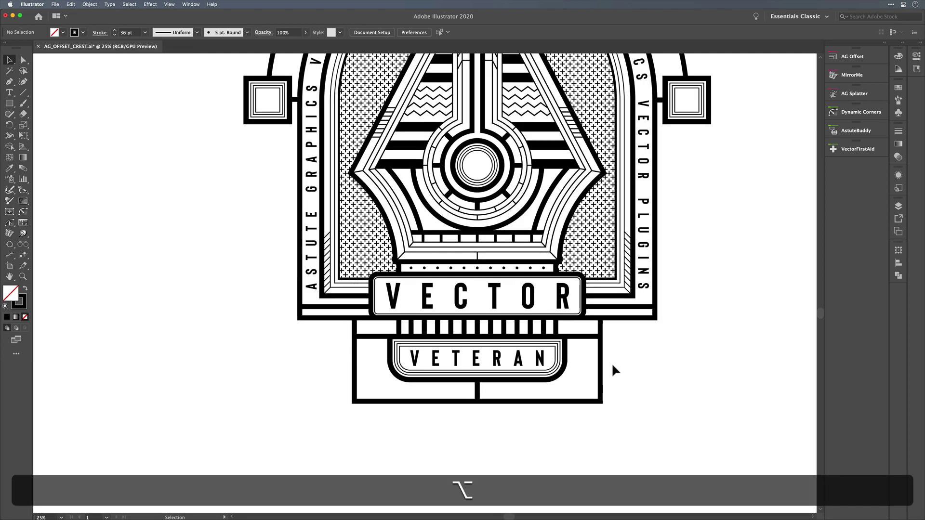
- Shift-drag the bottom box lower beneath the VETERAN banner, then reselect it
{"action": "left_click_drag", "start_coordinate": [601, 367], "coordinate": [599, 413]}
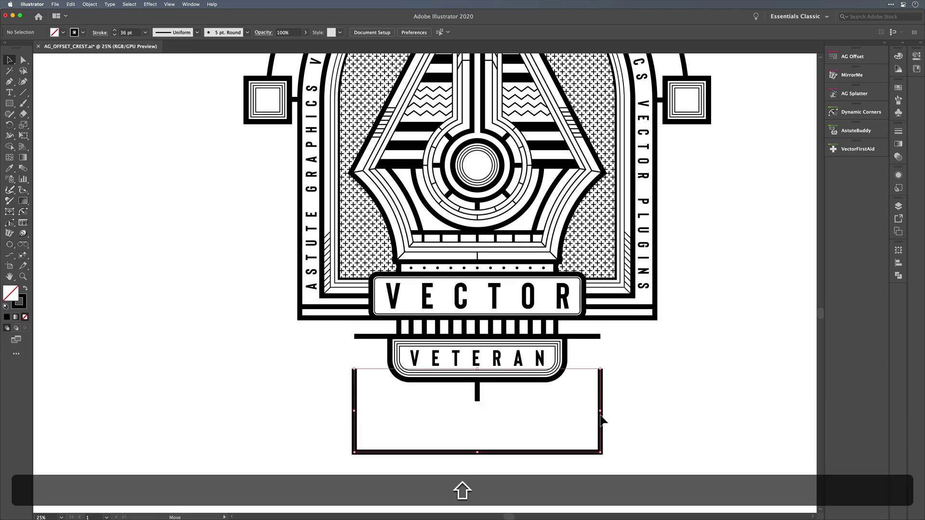
{"action": "left_click", "coordinate": [656, 391]}
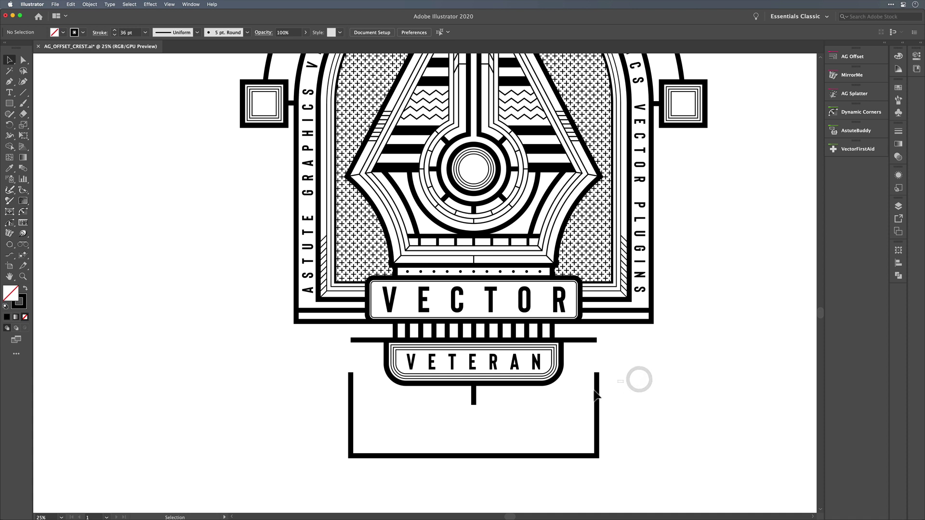
{"action": "left_click", "coordinate": [568, 399]}
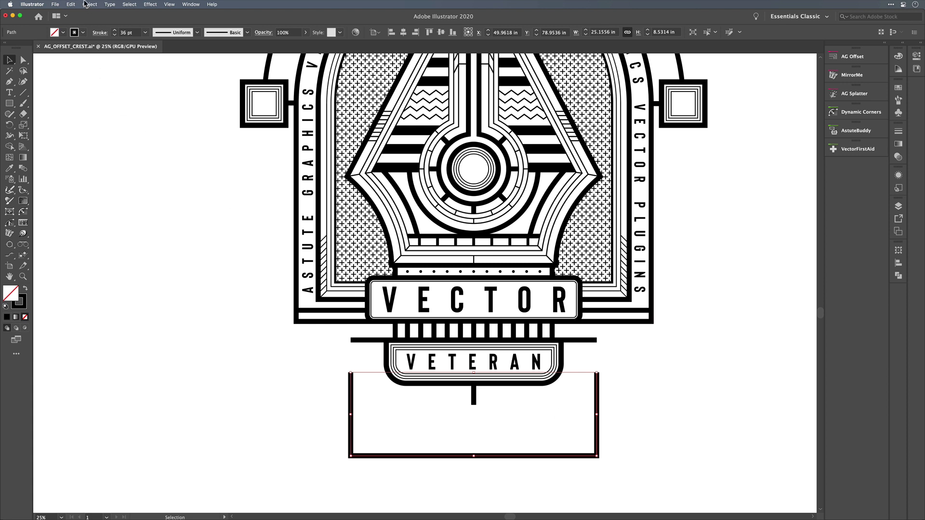
- Offset the bottom U frame inward by -2.25 in
{"action": "left_click", "coordinate": [86, 4]}
{"action": "mouse_move", "coordinate": [88, 206]}
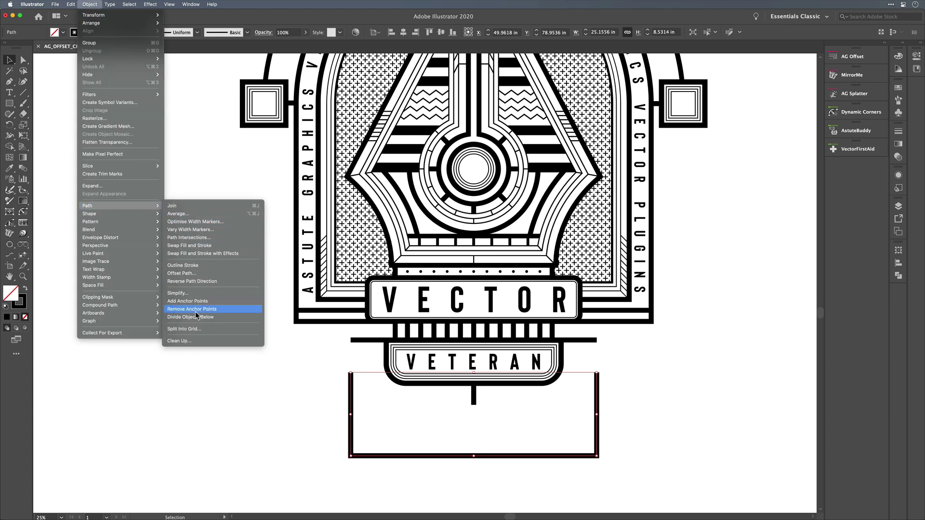
{"action": "left_click", "coordinate": [182, 273]}
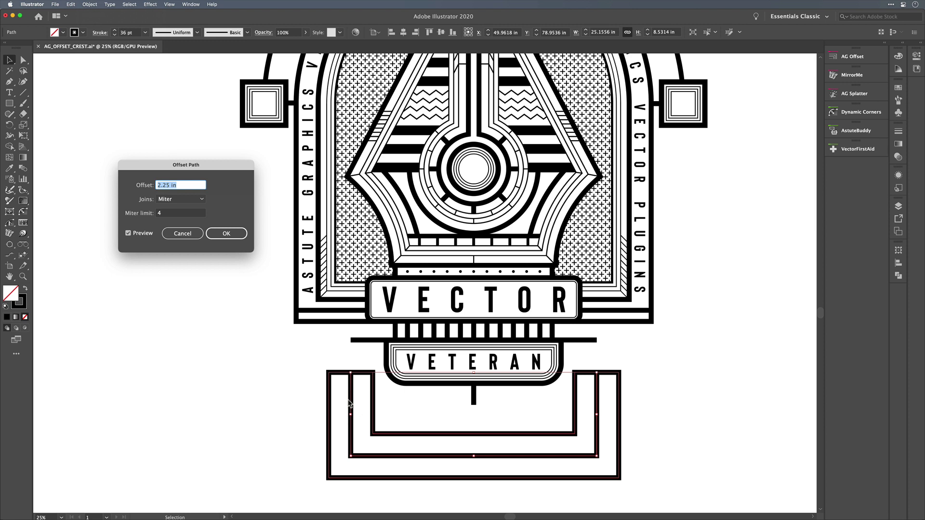
{"action": "left_click", "coordinate": [158, 185]}
{"action": "type", "text": "-"}
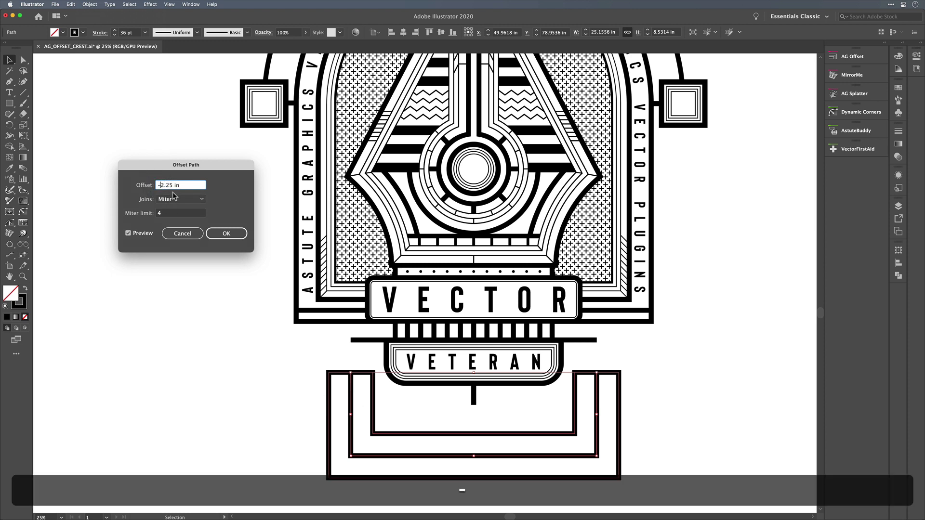
{"action": "left_click", "coordinate": [128, 233]}
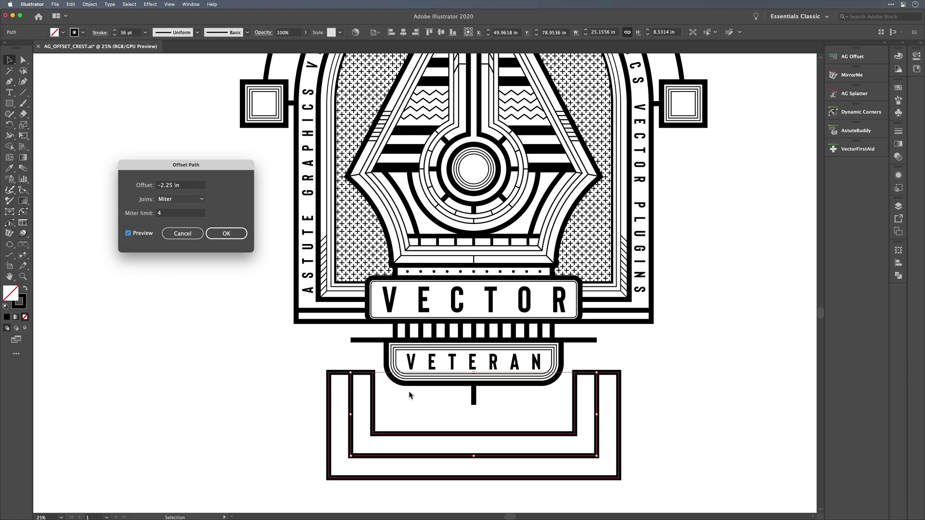
{"action": "left_click", "coordinate": [224, 233]}
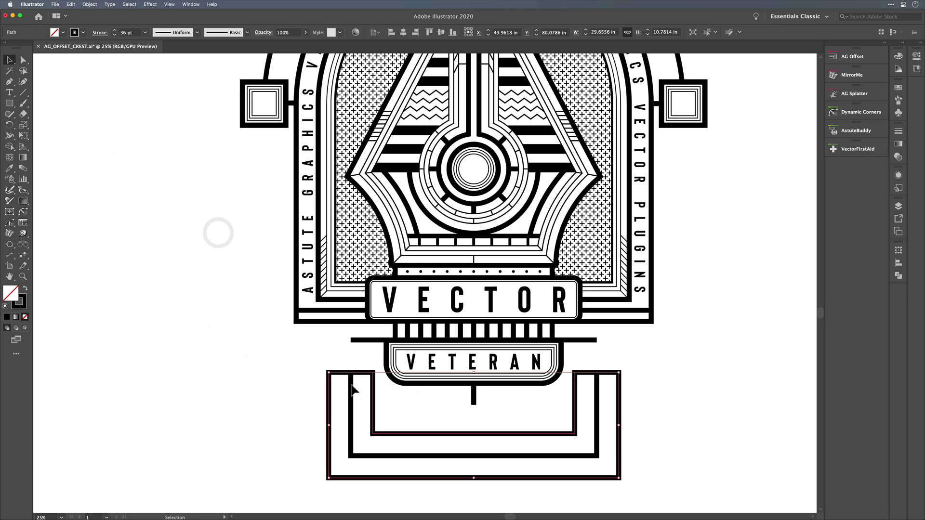
{"action": "left_click", "coordinate": [284, 388]}
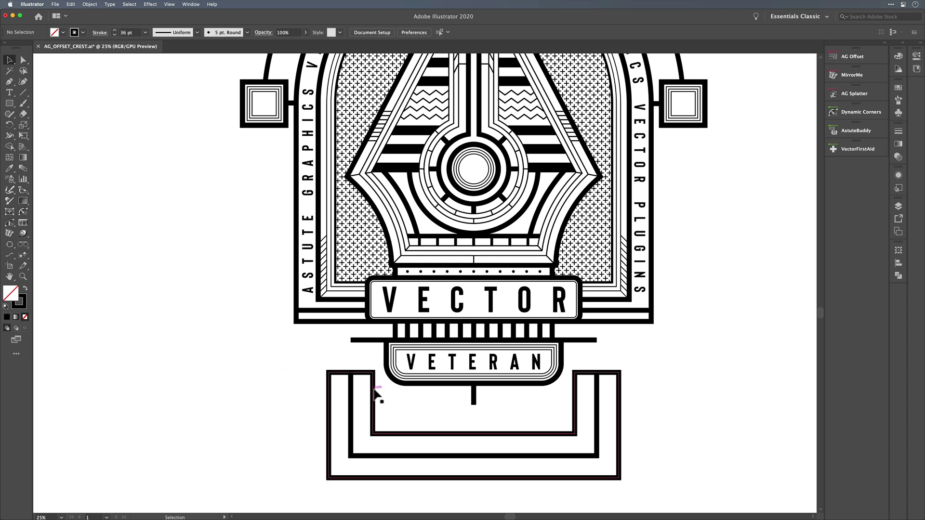
{"action": "scroll", "coordinate": [374, 390], "scroll_direction": "down", "scroll_amount": 1}
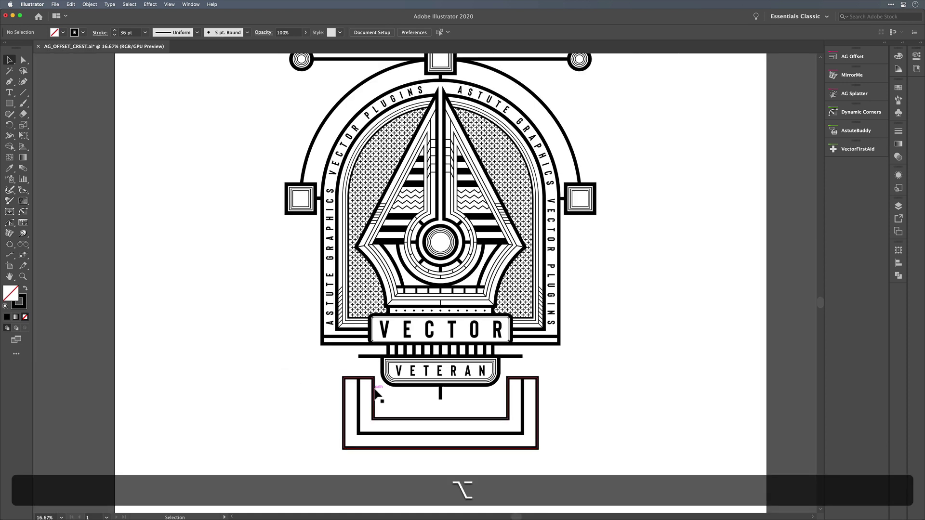
- Drag the offset path left, then undo the move
{"action": "left_click_drag", "start_coordinate": [375, 391], "coordinate": [166, 390]}
{"action": "left_click", "coordinate": [179, 347]}
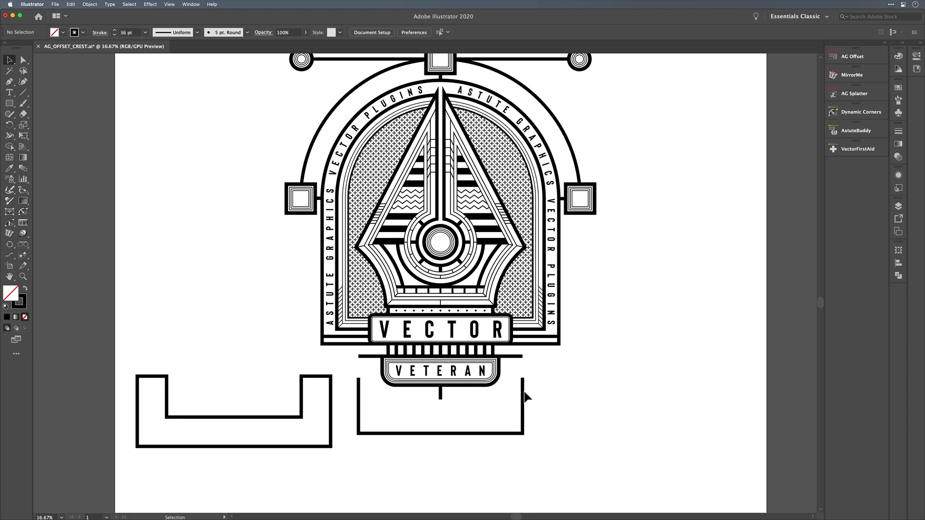
{"action": "key", "text": "super+z"}
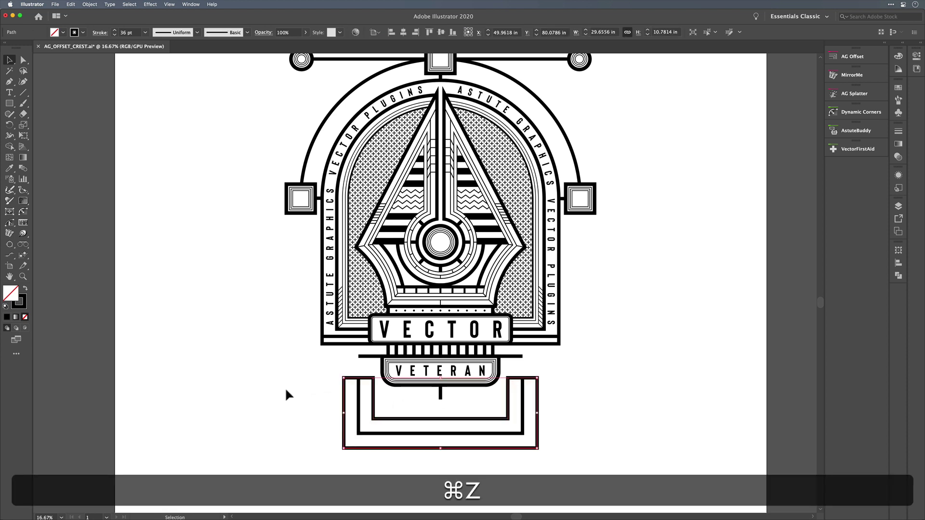
{"action": "left_click", "coordinate": [286, 391]}
{"action": "scroll", "coordinate": [511, 451], "scroll_direction": "up", "scroll_amount": 2, "text": "alt"}
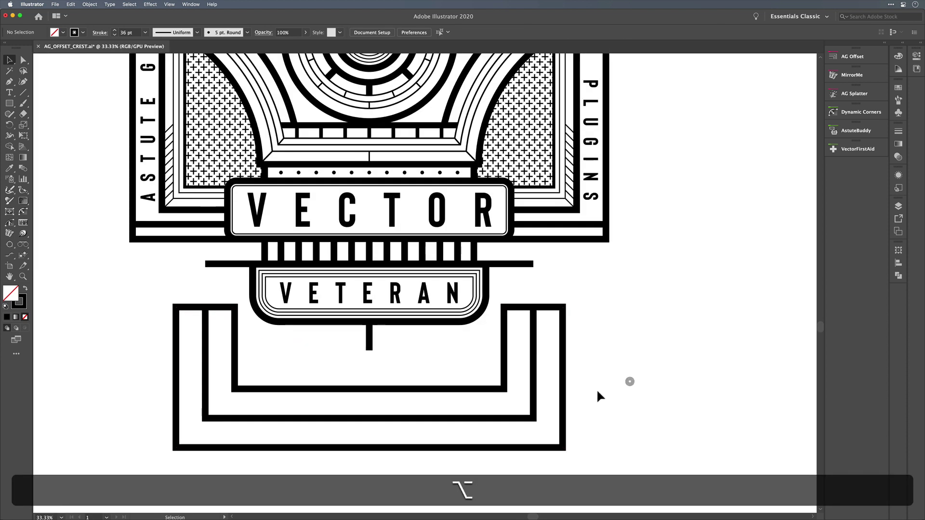
- With Direct Selection, delete the frame's top-right segment
{"action": "left_click", "coordinate": [534, 396]}
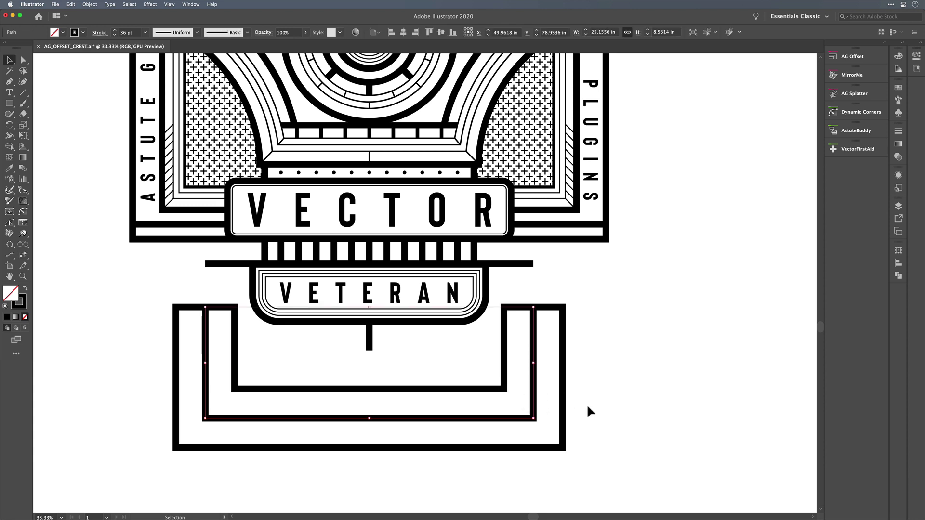
{"action": "left_click", "coordinate": [570, 390]}
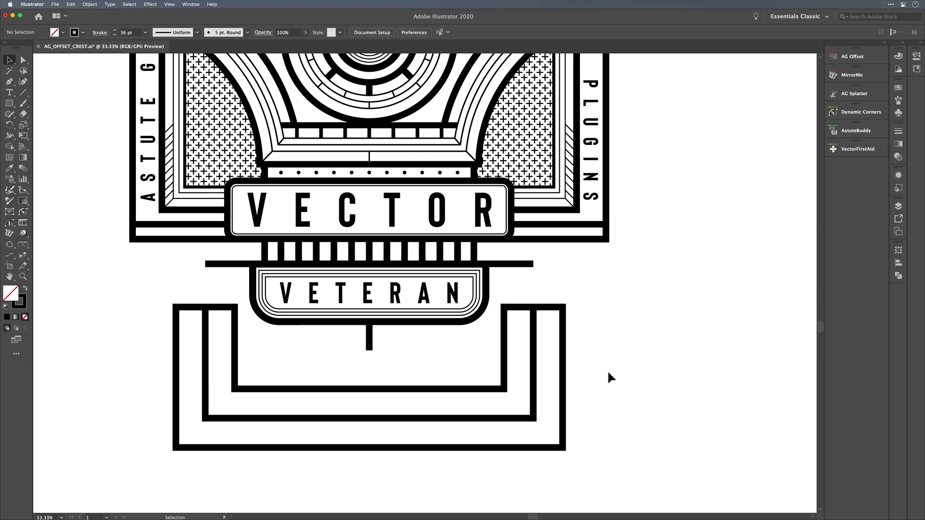
{"action": "key", "text": "a"}
{"action": "left_click", "coordinate": [641, 357]}
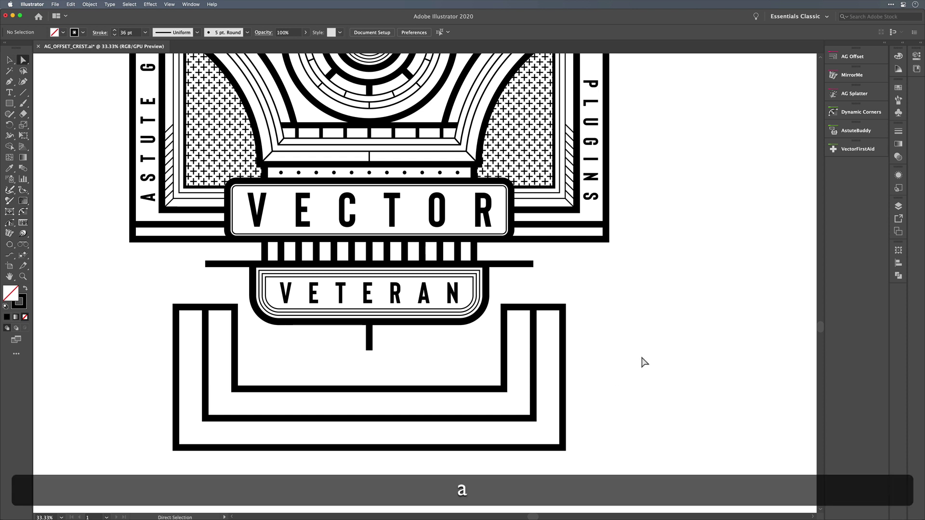
{"action": "left_click", "coordinate": [539, 309]}
{"action": "key", "text": "BackSpace"}
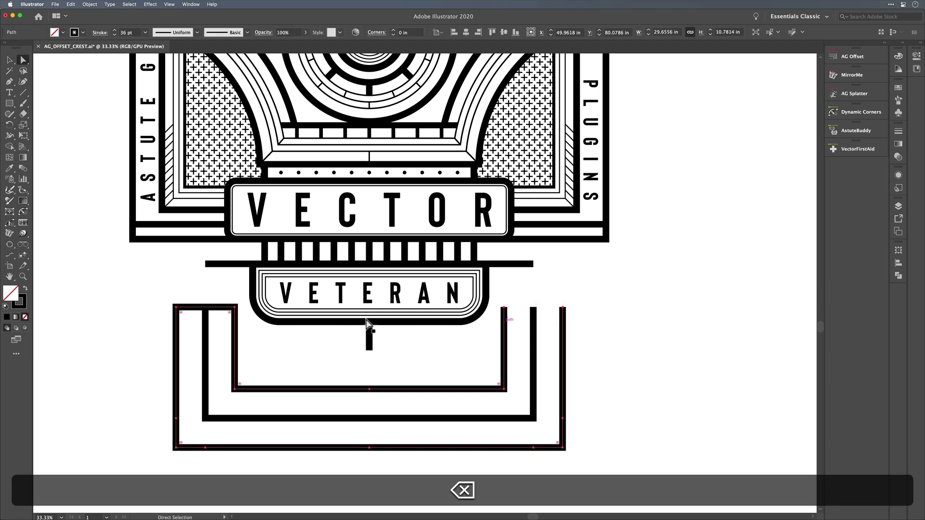
- Delete the outermost U frame
{"action": "left_click", "coordinate": [215, 308]}
{"action": "left_click", "coordinate": [182, 293]}
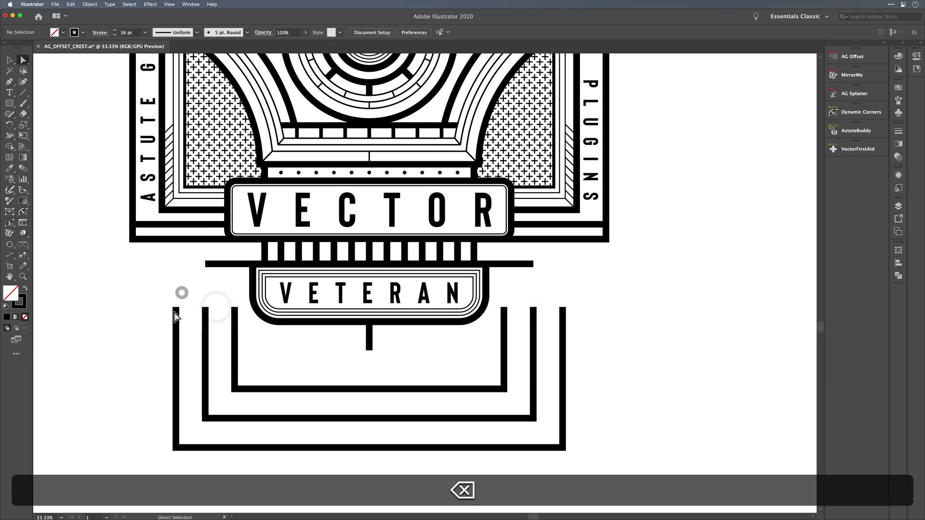
{"action": "left_click", "coordinate": [176, 310]}
{"action": "key", "text": "BackSpace"}
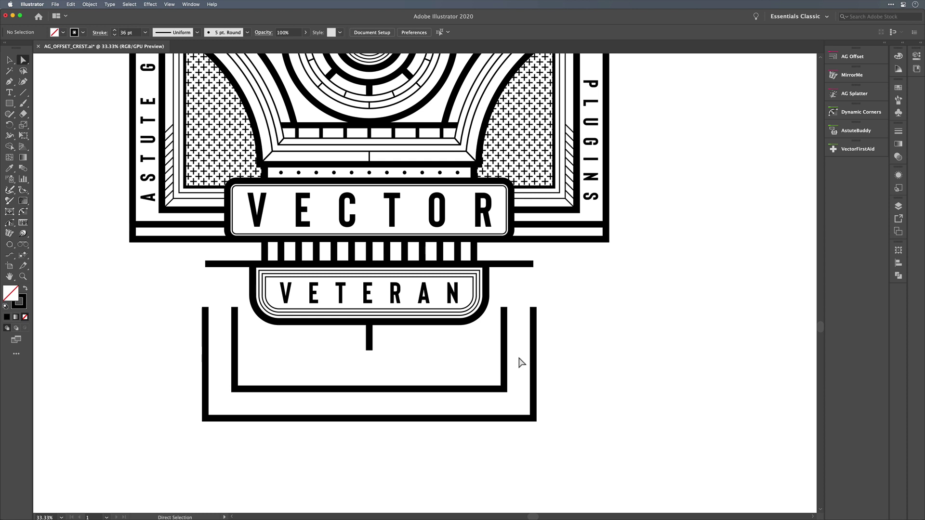
- Delete the inner U path and select the remaining U frame
{"action": "key", "text": "v"}
{"action": "left_click_drag", "start_coordinate": [586, 365], "coordinate": [506, 366]}
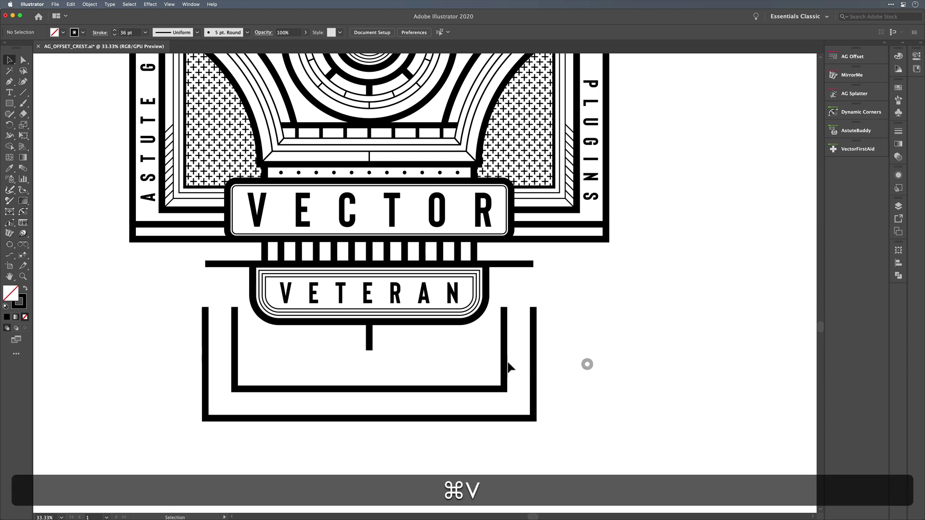
{"action": "key", "text": "BackSpace"}
{"action": "left_click", "coordinate": [576, 348]}
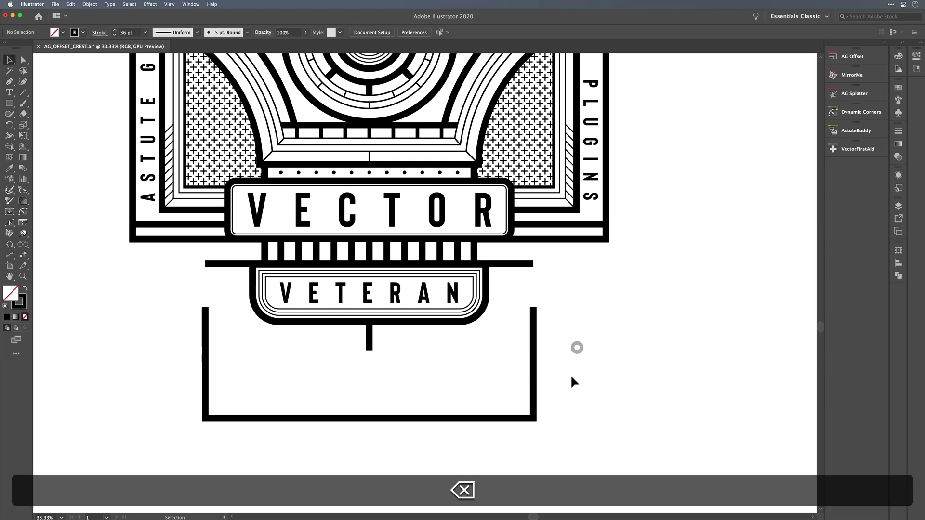
{"action": "left_click", "coordinate": [572, 377]}
{"action": "left_click", "coordinate": [510, 392]}
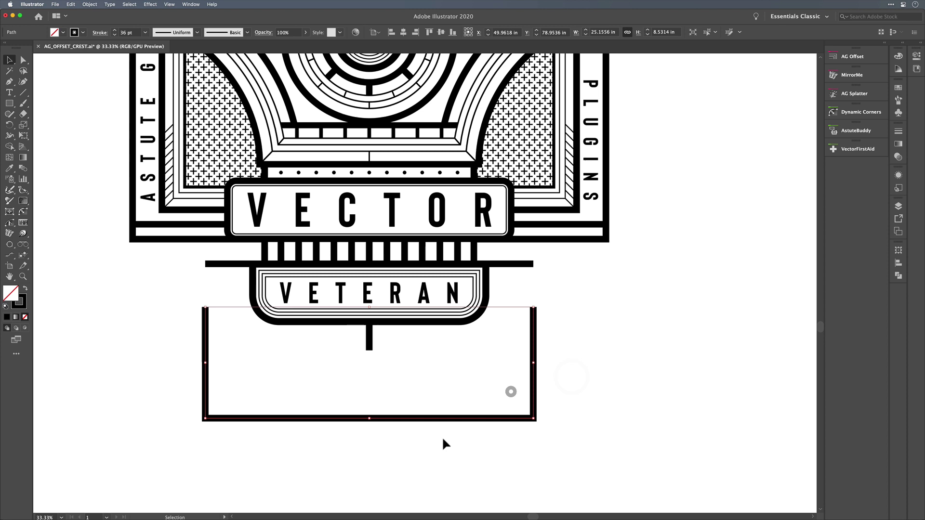
- Apply a live AG Offset to the U frame with a -2 in distance
{"action": "left_click", "coordinate": [856, 57]}
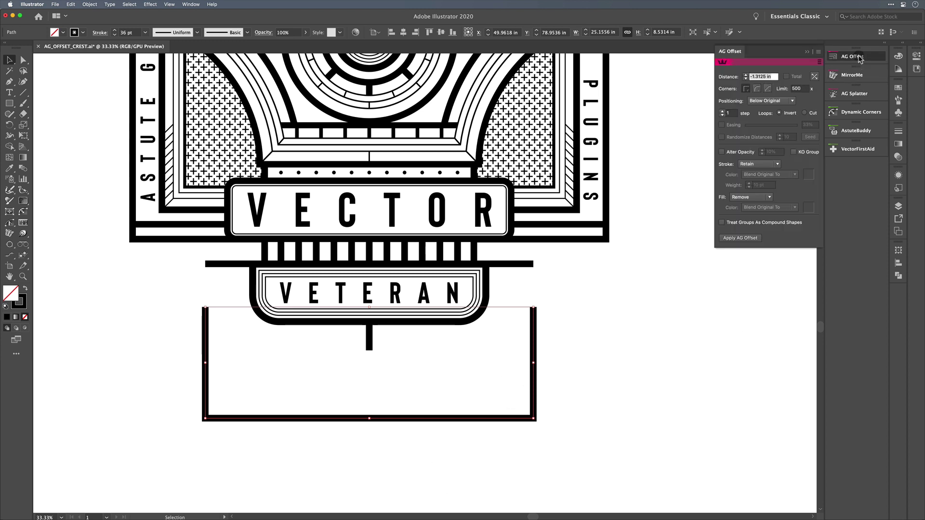
{"action": "left_click", "coordinate": [738, 237]}
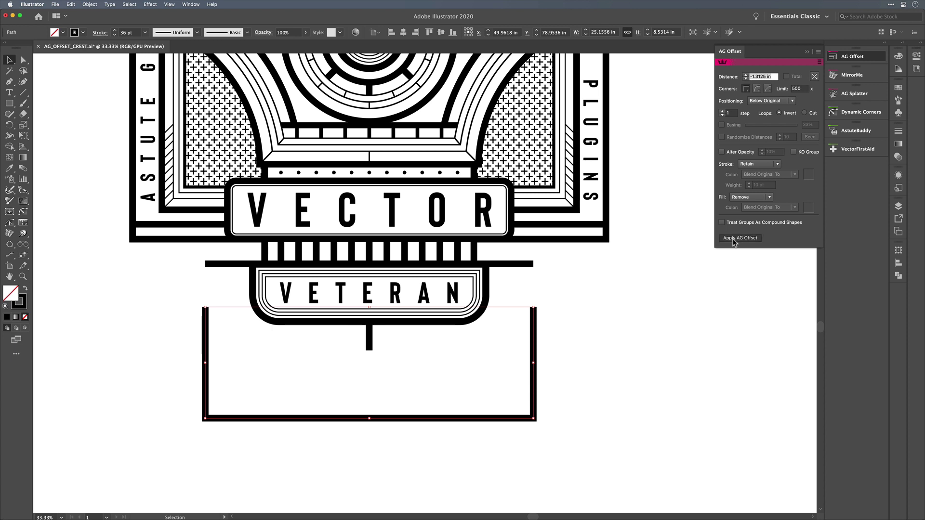
{"action": "left_click", "coordinate": [746, 75]}
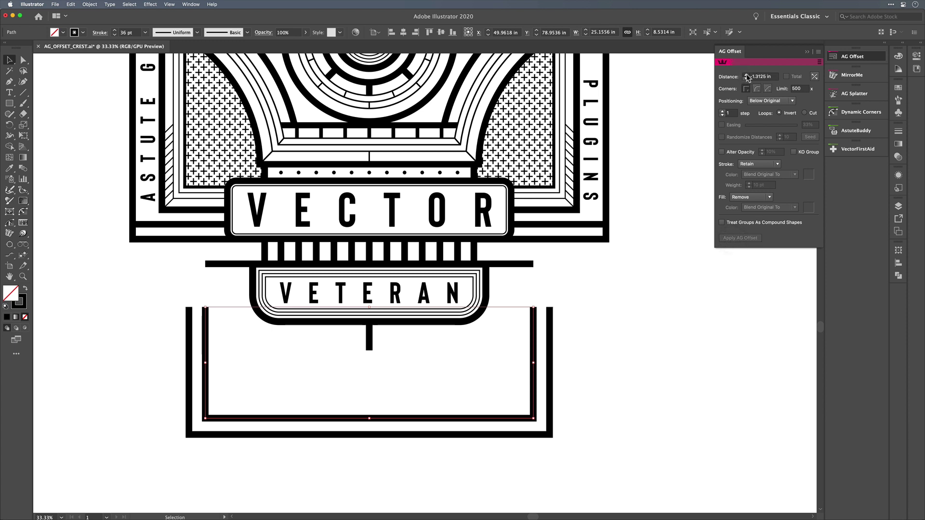
{"action": "left_click", "coordinate": [745, 79]}
{"action": "left_click", "coordinate": [746, 78]}
{"action": "left_click", "coordinate": [745, 79]}
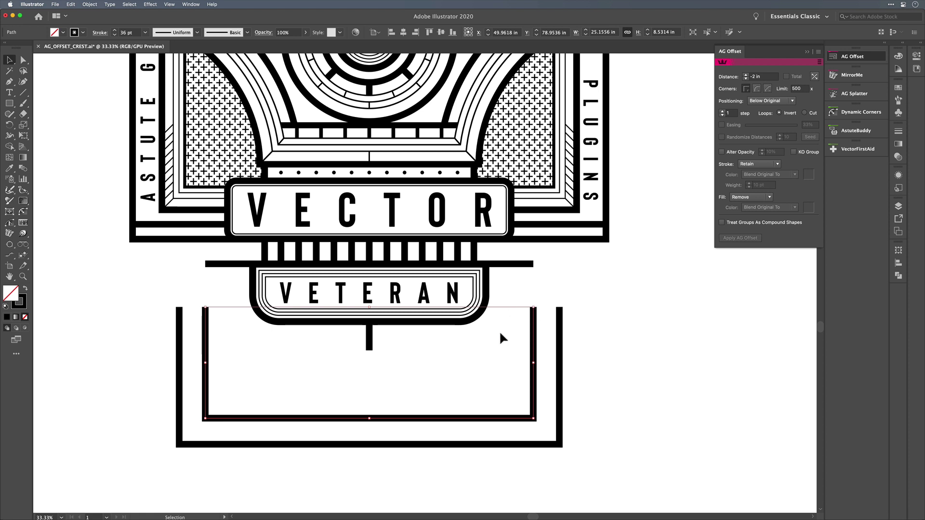
{"action": "left_click", "coordinate": [622, 302]}
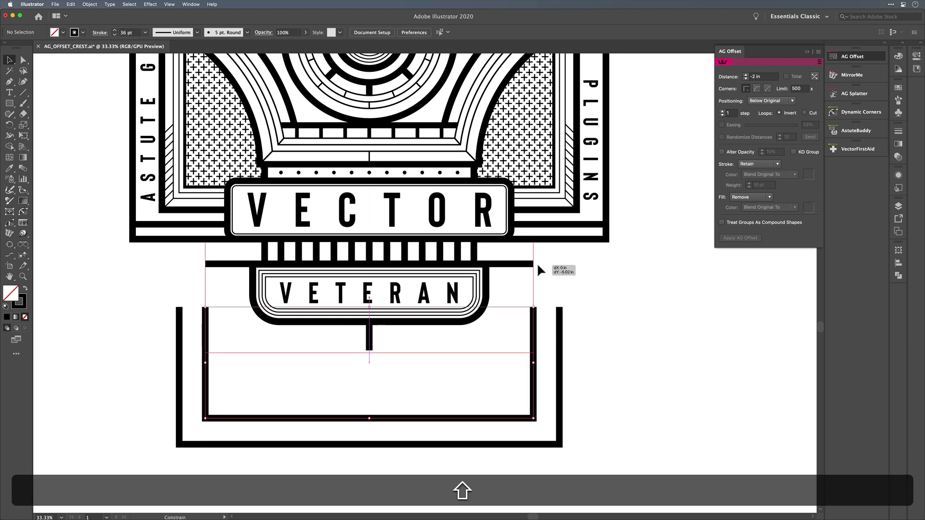
- Drag the U frame upward around the VETERAN banner
{"action": "left_click_drag", "start_coordinate": [537, 315], "coordinate": [536, 262]}
{"action": "scroll", "coordinate": [627, 307], "scroll_direction": "down", "scroll_amount": 2}
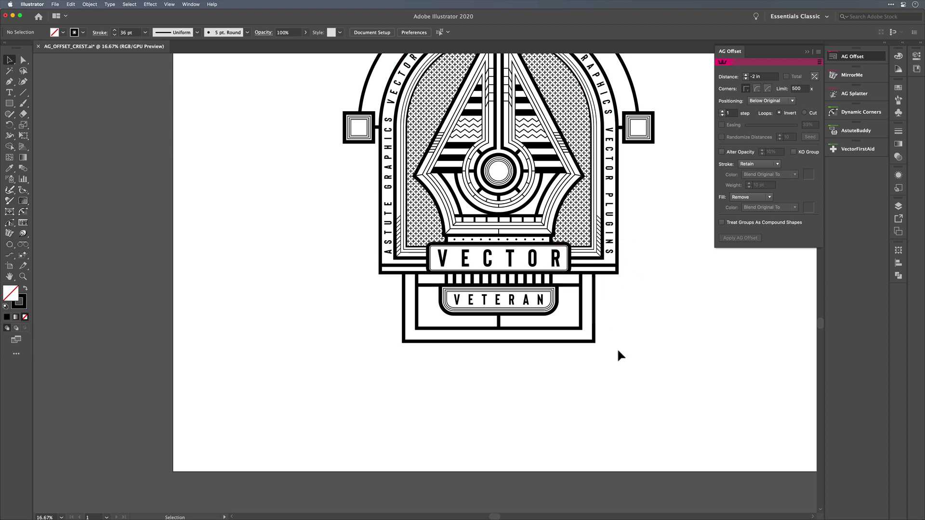
{"action": "scroll", "coordinate": [611, 318], "scroll_direction": "up", "scroll_amount": 2}
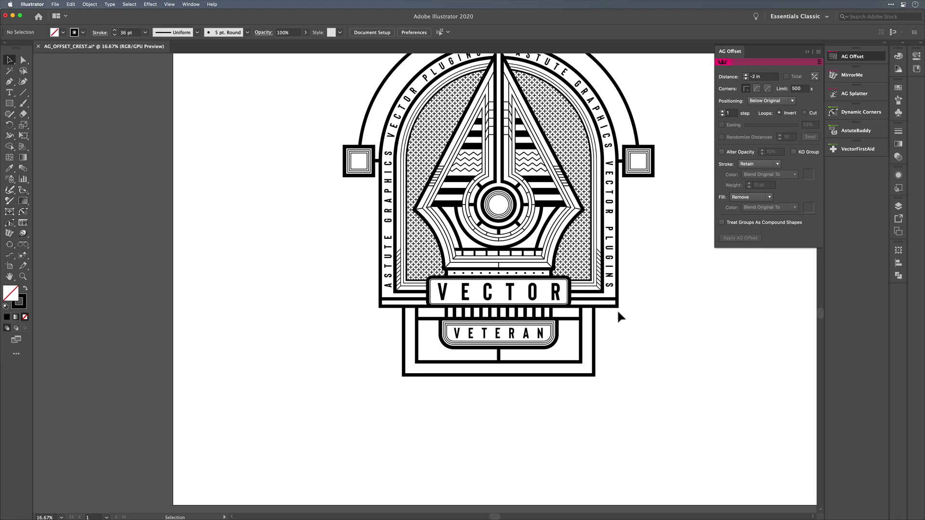
{"action": "scroll", "coordinate": [613, 329], "scroll_direction": "up", "scroll_amount": 3}
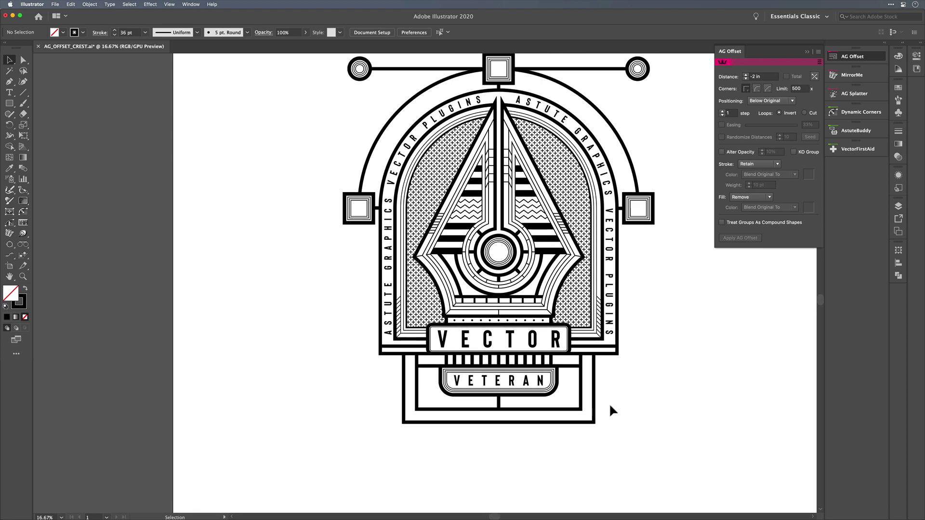
{"action": "scroll", "coordinate": [607, 361], "scroll_direction": "up", "scroll_amount": 1}
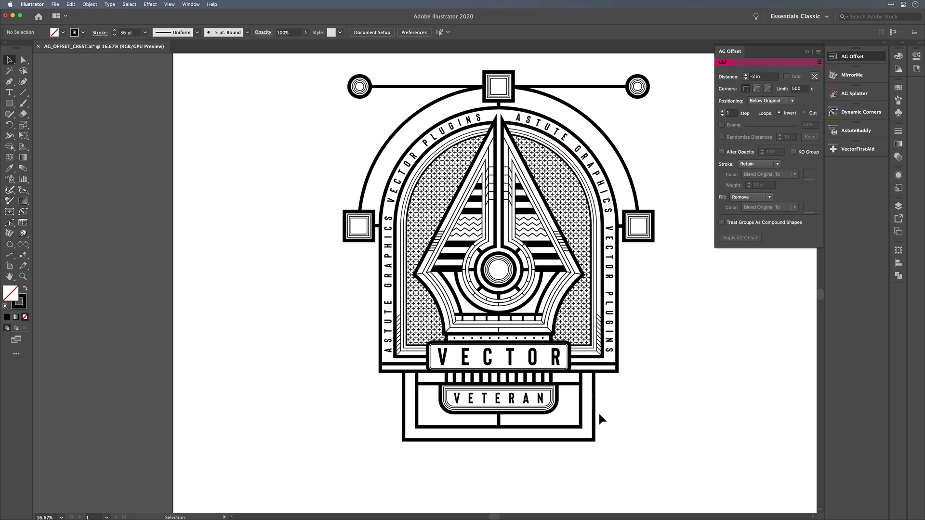
{"action": "scroll", "coordinate": [570, 453], "scroll_direction": "up", "scroll_amount": 1, "text": "alt"}
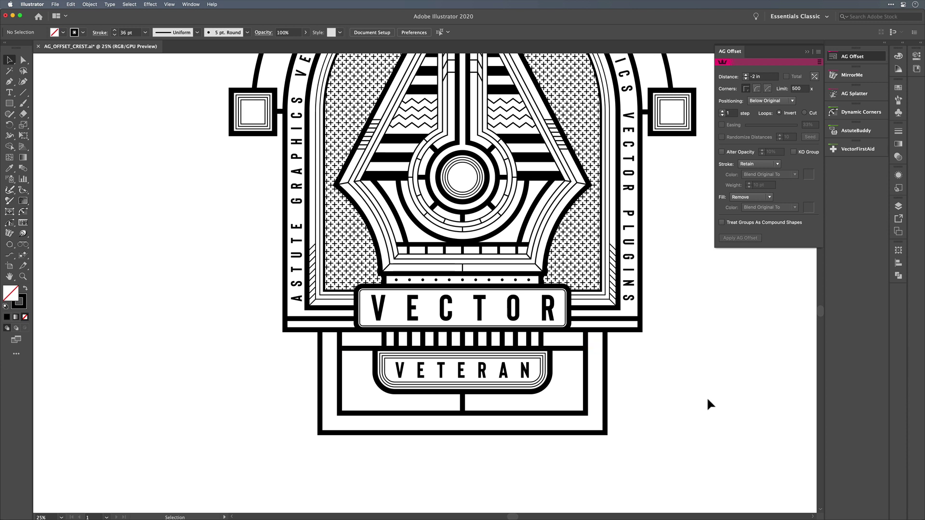
- Round the inner frame's bottom corners with Direct Selection's live corner widget
{"action": "left_click", "coordinate": [587, 415]}
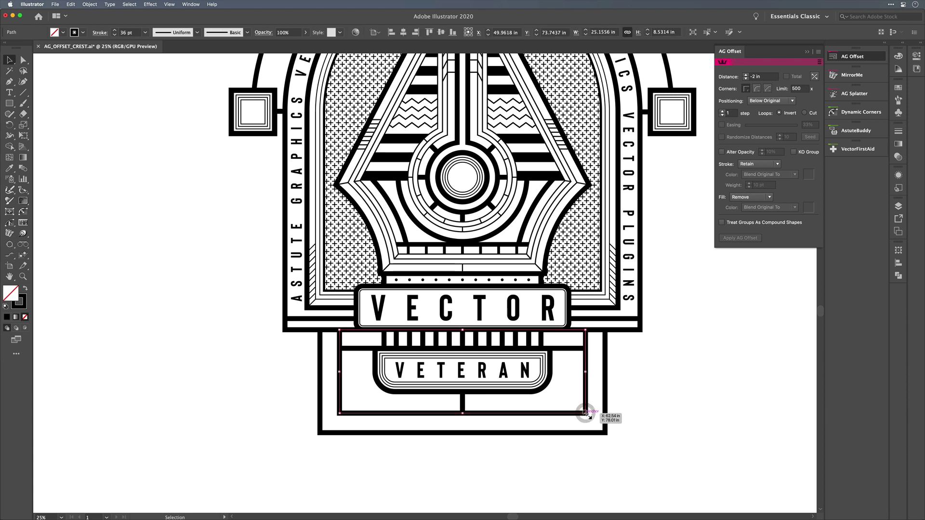
{"action": "left_click", "coordinate": [653, 400]}
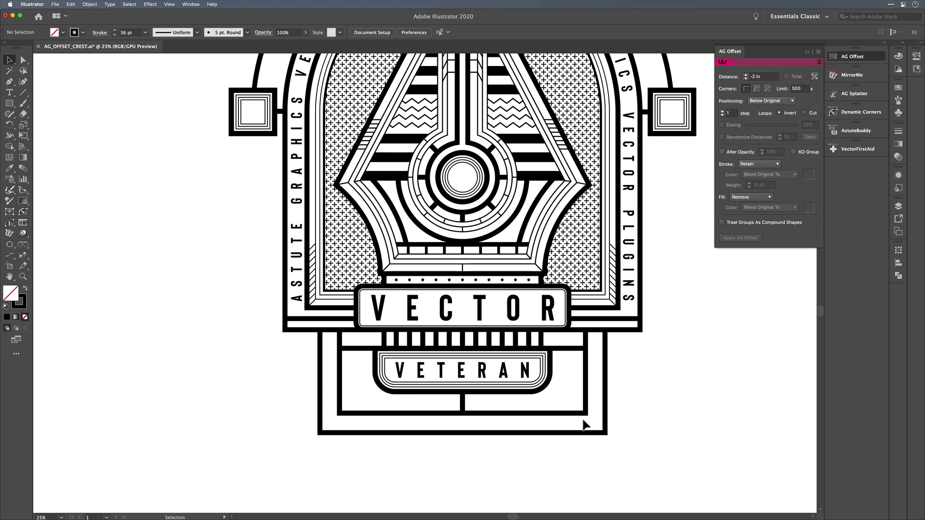
{"action": "key", "text": "a"}
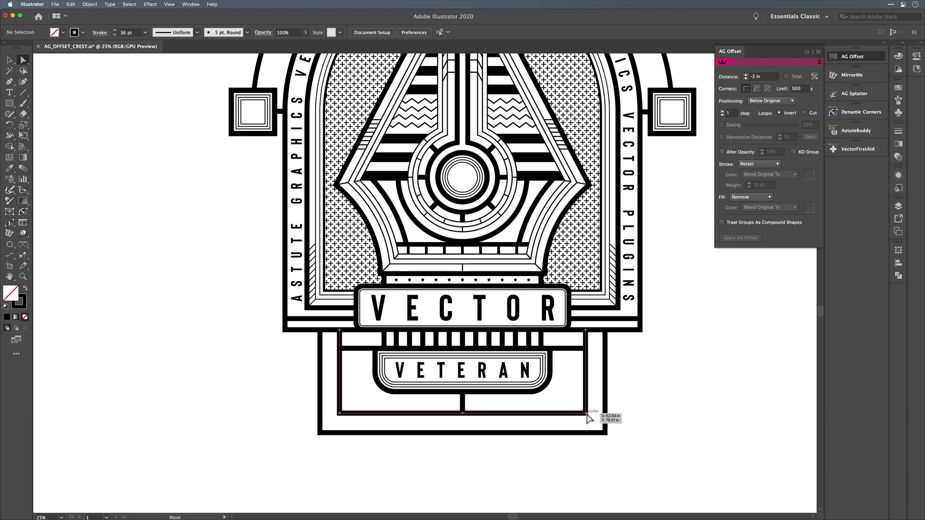
{"action": "left_click", "coordinate": [588, 417]}
{"action": "left_click_drag", "start_coordinate": [341, 418], "coordinate": [341, 418]}
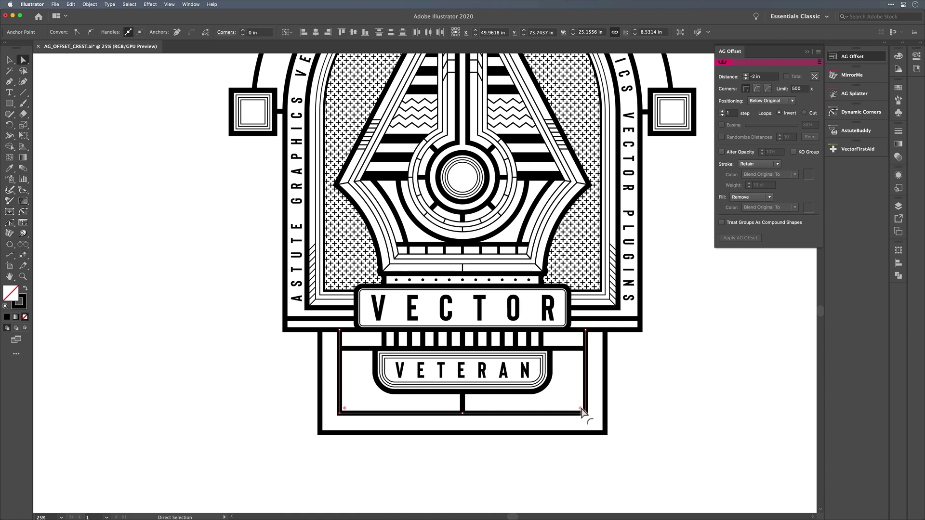
{"action": "left_click_drag", "start_coordinate": [581, 411], "coordinate": [568, 395]}
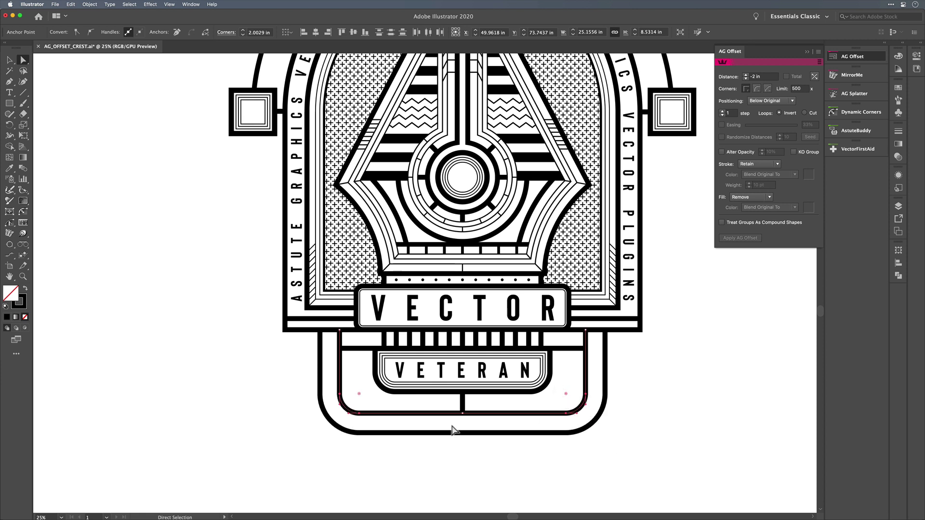
{"action": "left_click", "coordinate": [593, 466]}
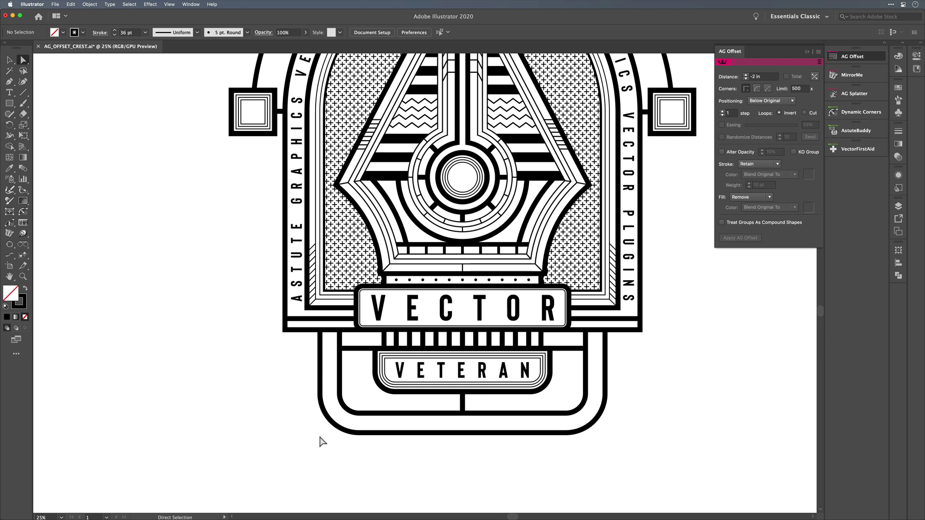
{"action": "left_click", "coordinate": [346, 409]}
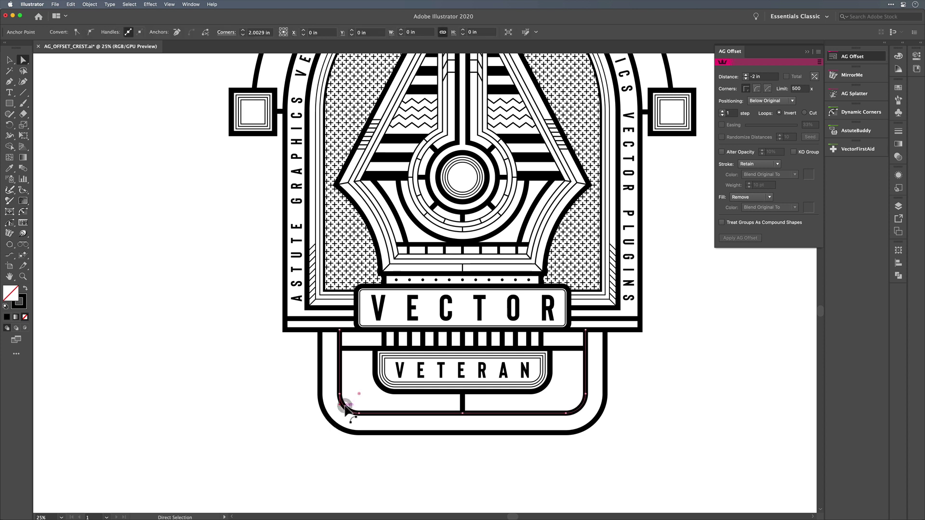
{"action": "left_click", "coordinate": [398, 489]}
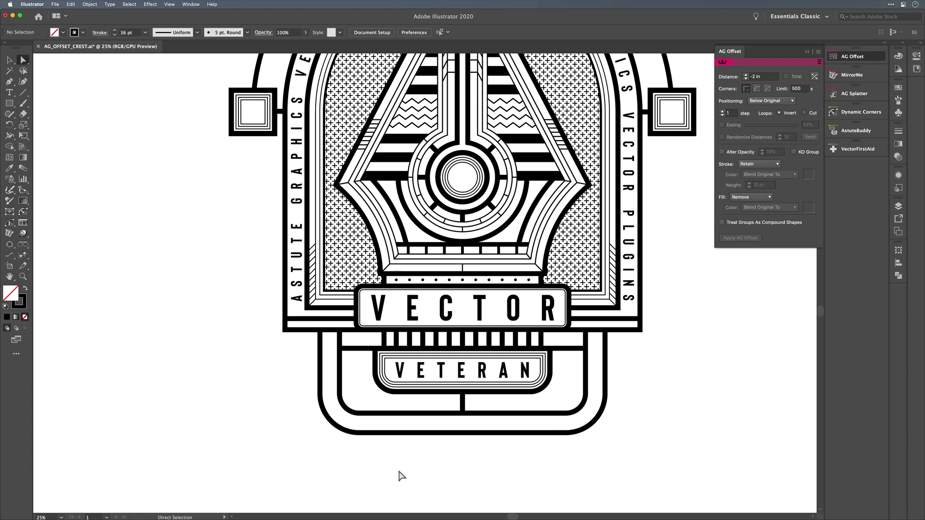
{"action": "scroll", "coordinate": [398, 475], "scroll_direction": "down", "scroll_amount": 1, "text": "alt"}
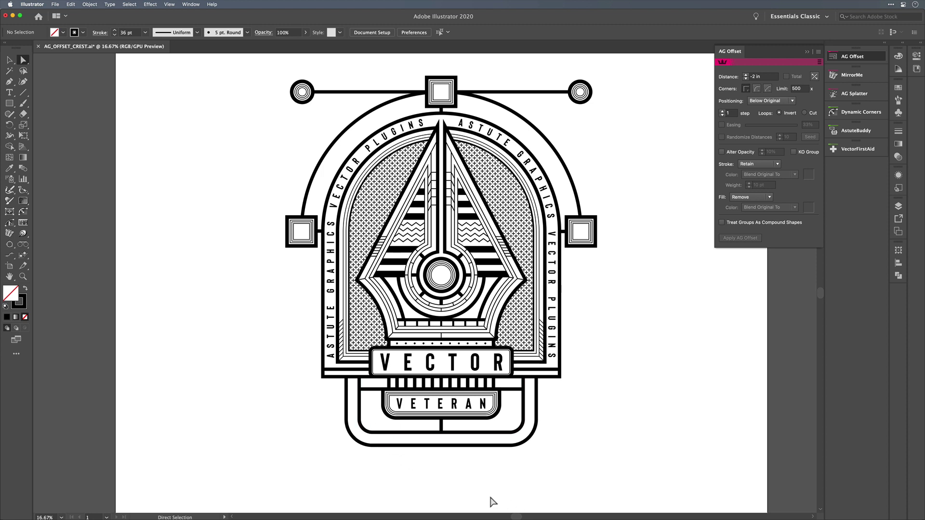
{"action": "key", "text": "v"}
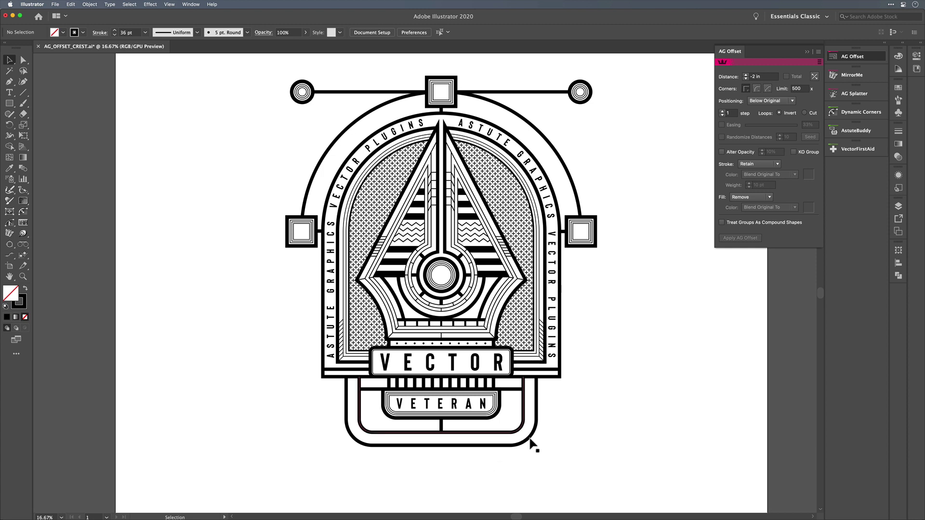
{"action": "key", "text": "ctrl"}
{"action": "key", "text": "ctrl+y"}
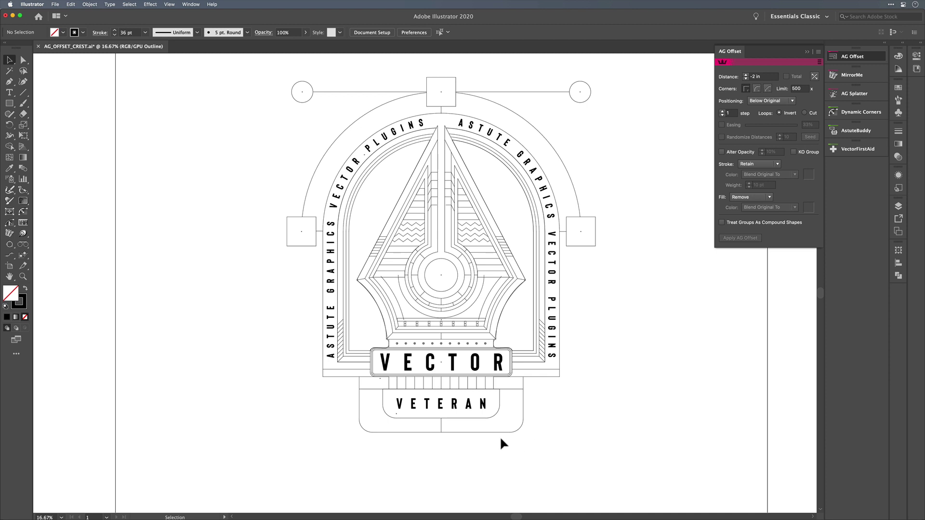
{"action": "key", "text": "ctrl"}
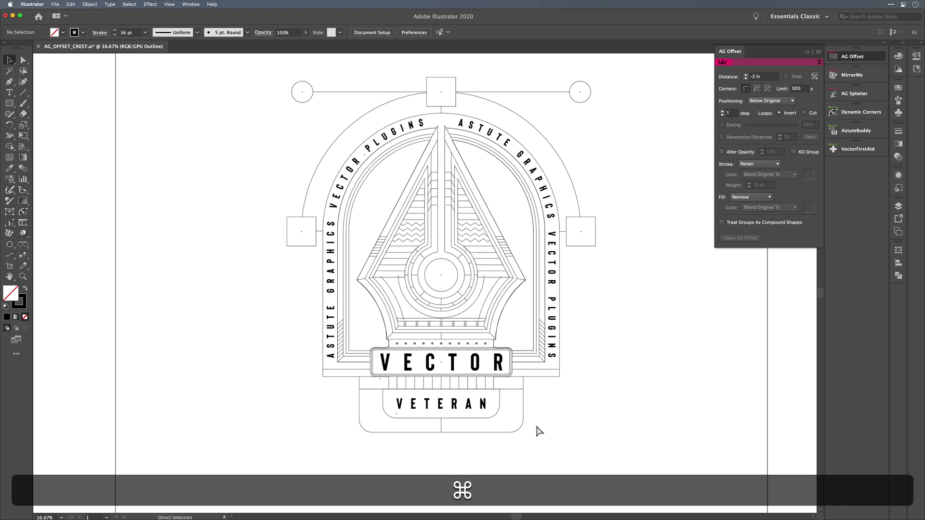
{"action": "key", "text": "ctrl+y"}
{"action": "left_click", "coordinate": [538, 426]}
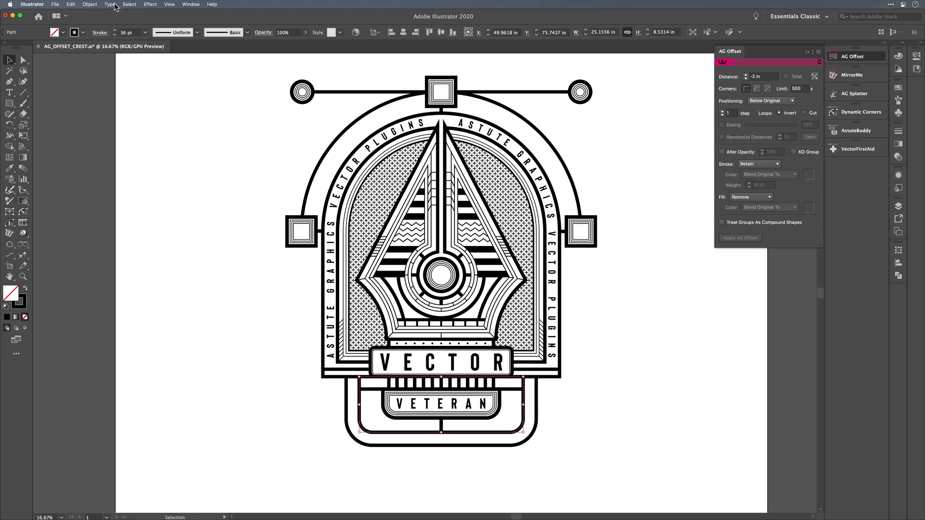
- Detach the bottom bracket's live AG Offset into real paths, after an Expand Appearance attempt is undone
{"action": "left_click", "coordinate": [89, 4]}
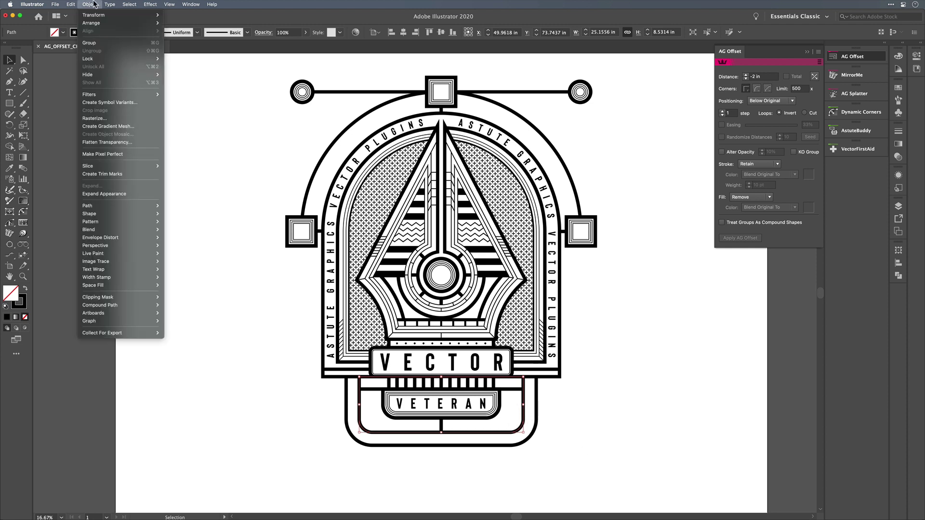
{"action": "left_click", "coordinate": [104, 194]}
{"action": "key", "text": "super+z"}
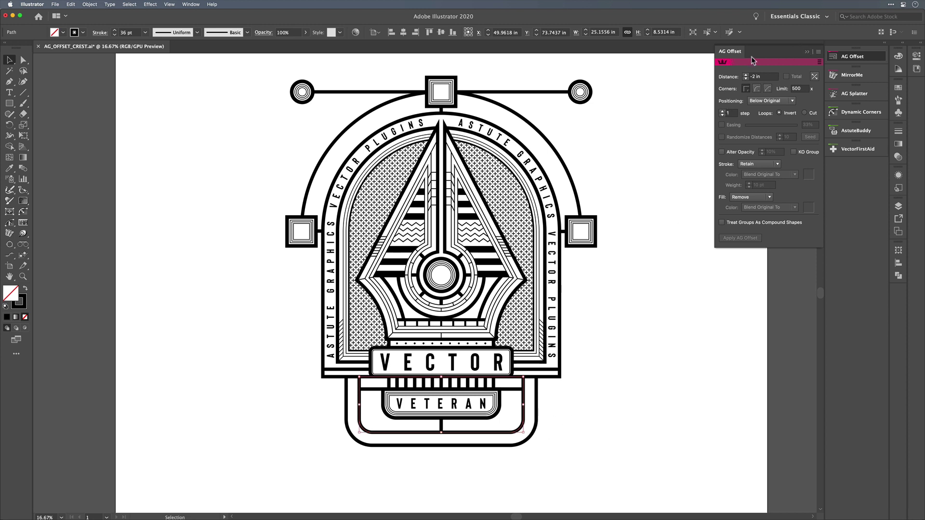
{"action": "left_click", "coordinate": [818, 56]}
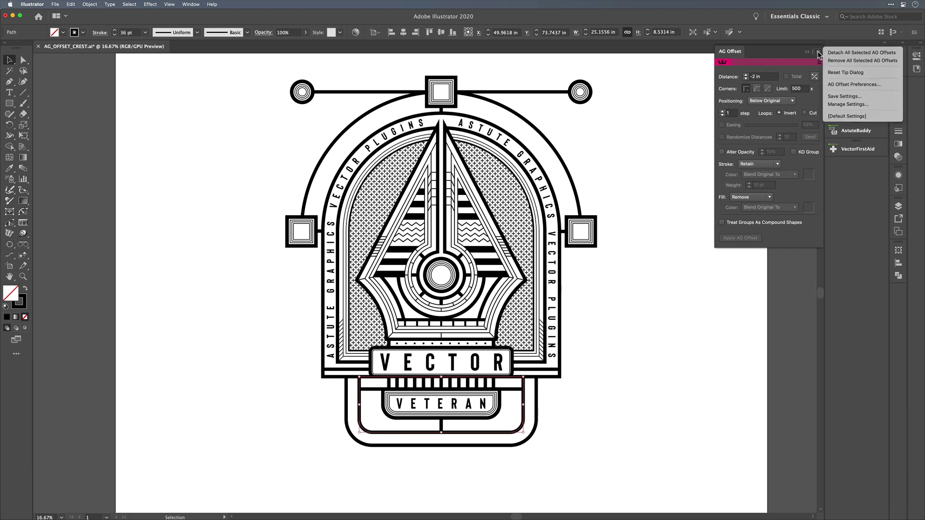
{"action": "left_click", "coordinate": [842, 56]}
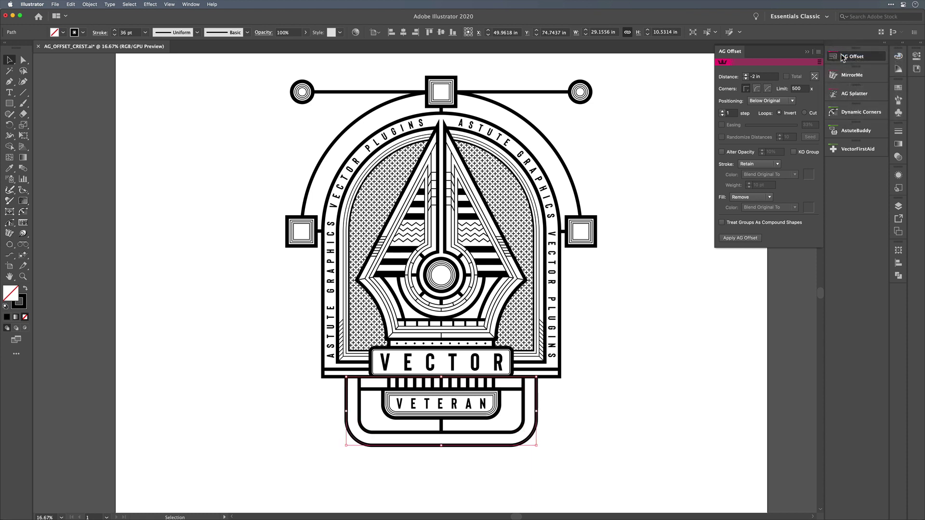
- Inspect the detached bottom path's anchors in Outline view, then return to Preview
{"action": "left_click", "coordinate": [582, 418]}
{"action": "key", "text": "a"}
{"action": "left_click", "coordinate": [536, 430]}
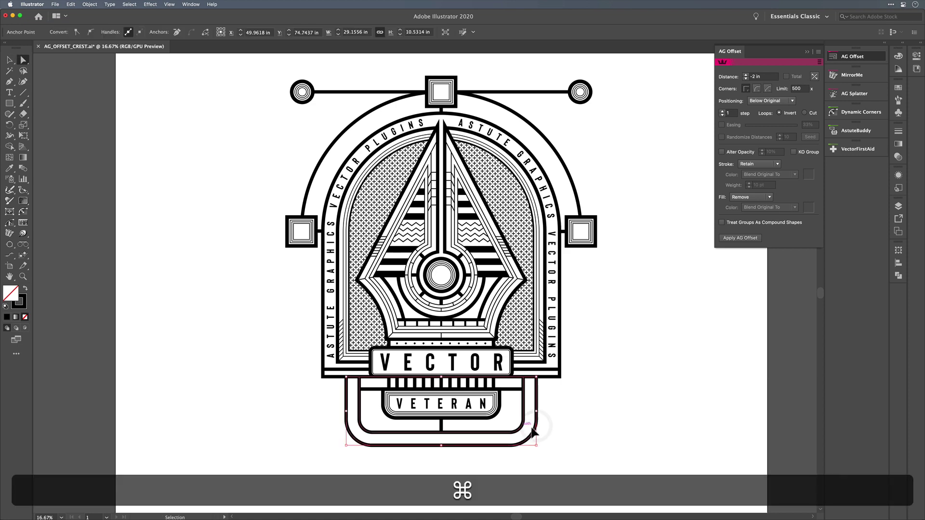
{"action": "key", "text": "ctrl+y"}
{"action": "left_click", "coordinate": [565, 435]}
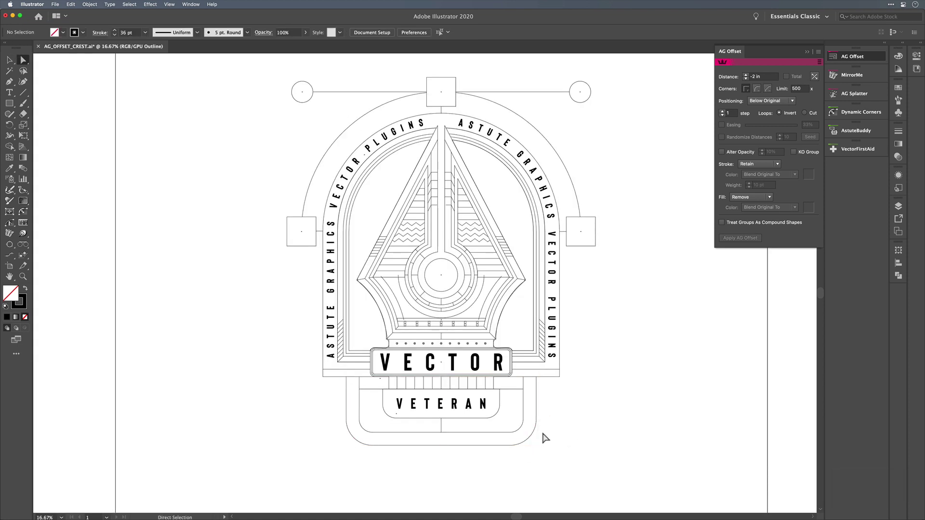
{"action": "key", "text": "ctrl+y"}
{"action": "scroll", "coordinate": [557, 434], "scroll_direction": "up", "scroll_amount": 1}
{"action": "scroll", "coordinate": [537, 444], "scroll_direction": "up", "scroll_amount": 1}
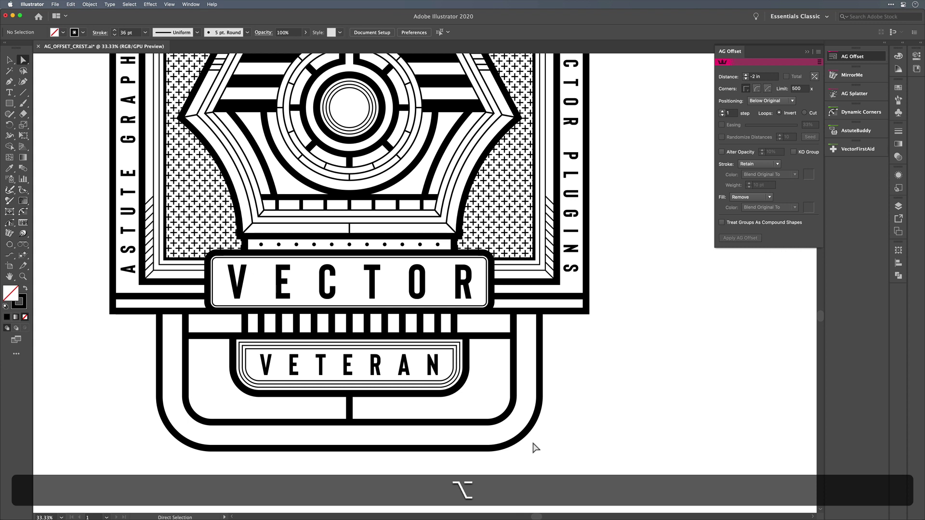
{"action": "left_click", "coordinate": [510, 422], "text": "alt"}
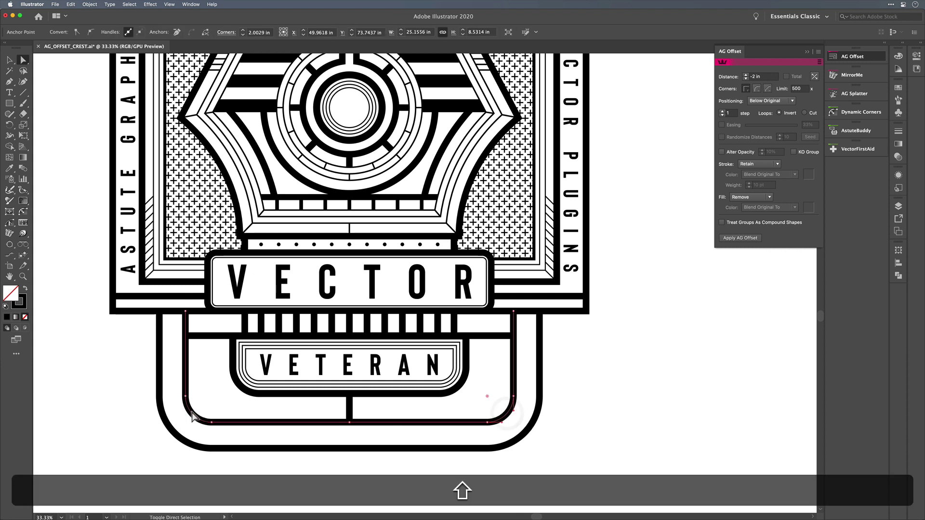
{"action": "left_click_drag", "start_coordinate": [193, 417], "coordinate": [193, 426]}
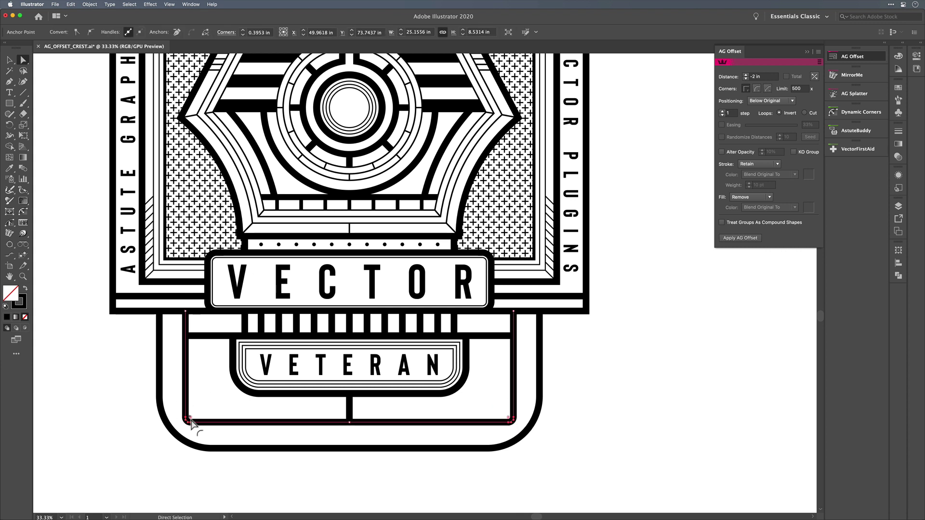
{"action": "left_click", "coordinate": [181, 485]}
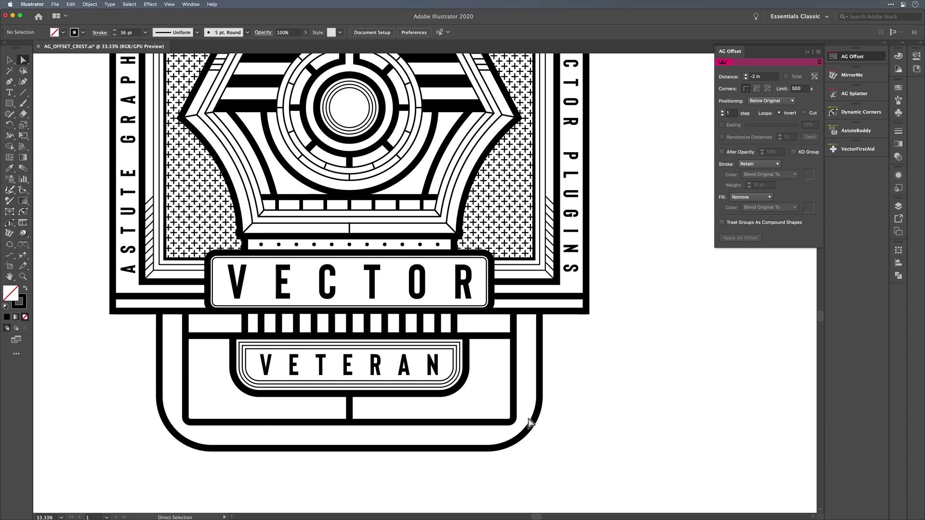
{"action": "key", "text": "super+z"}
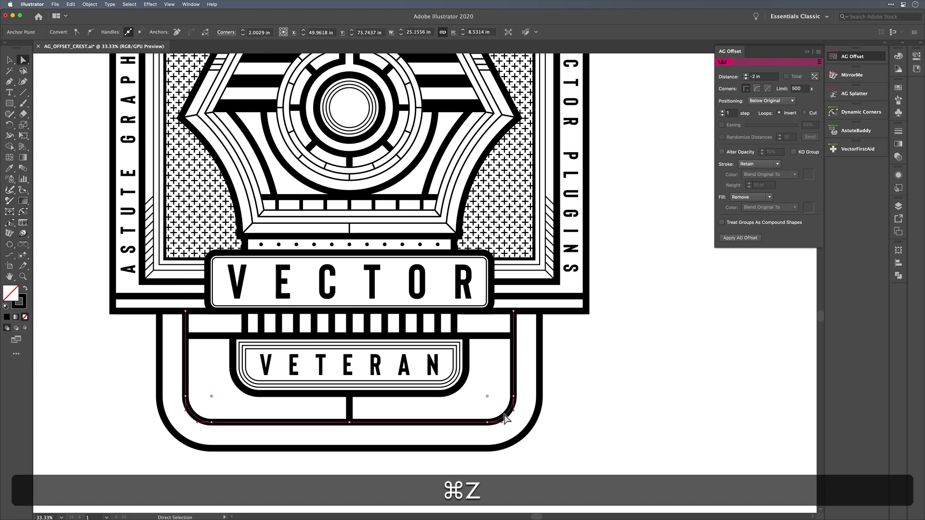
{"action": "left_click", "coordinate": [627, 412]}
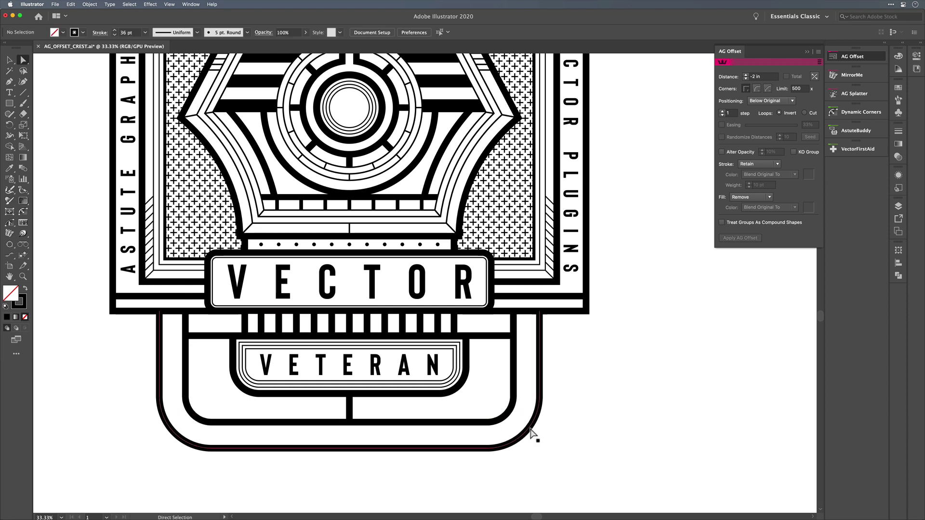
{"action": "key", "text": "super+z"}
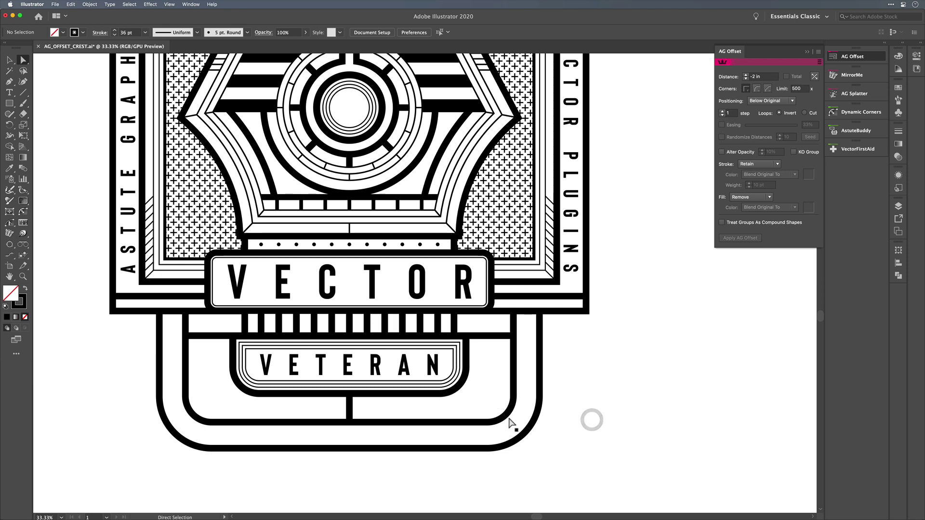